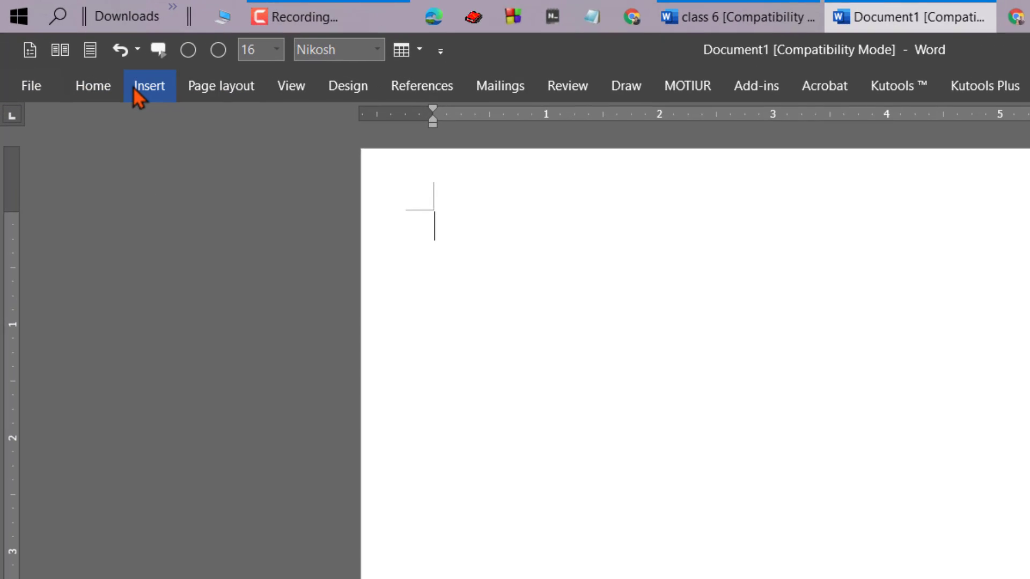
Step: Draw an oval about 2.9 inches wide near the top of the page, and delete it
left_click(152, 89)
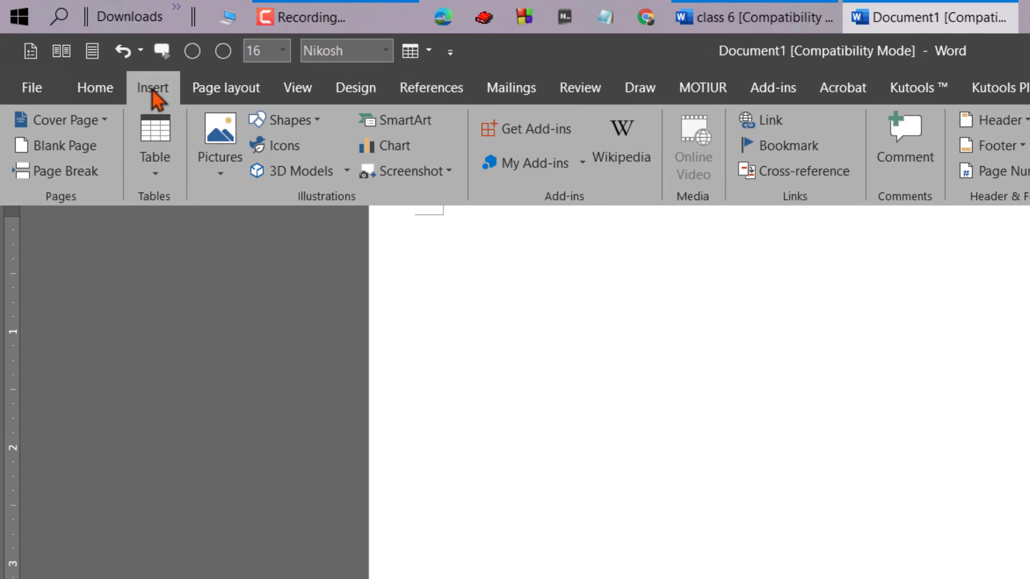
left_click(289, 123)
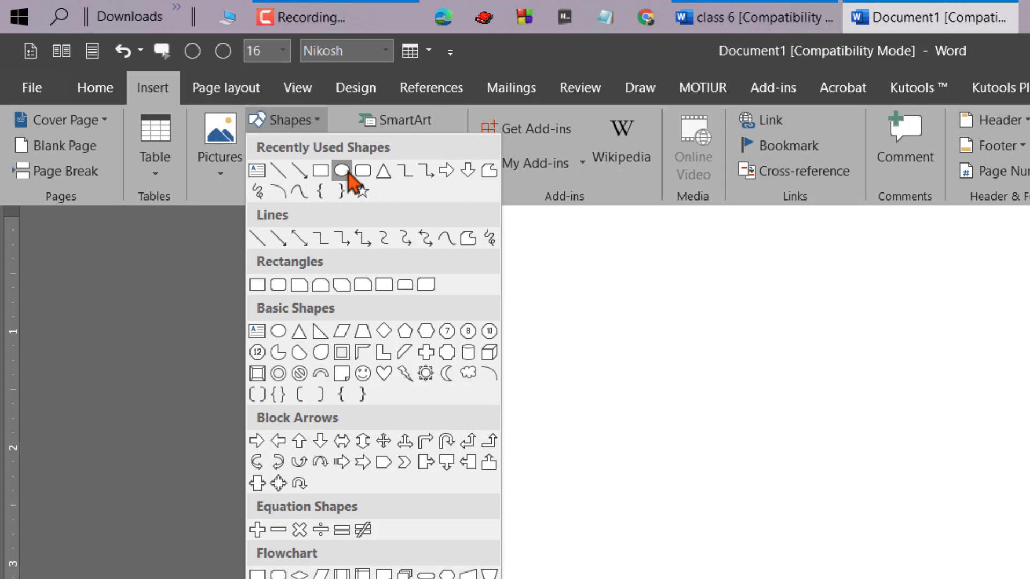
left_click(346, 172)
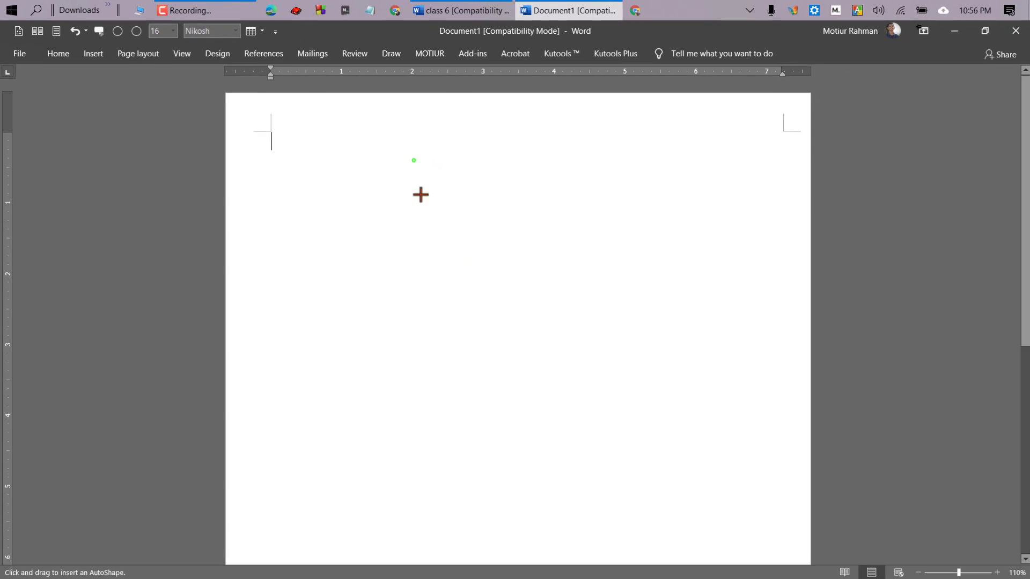
left_click_drag(414, 161, 617, 337)
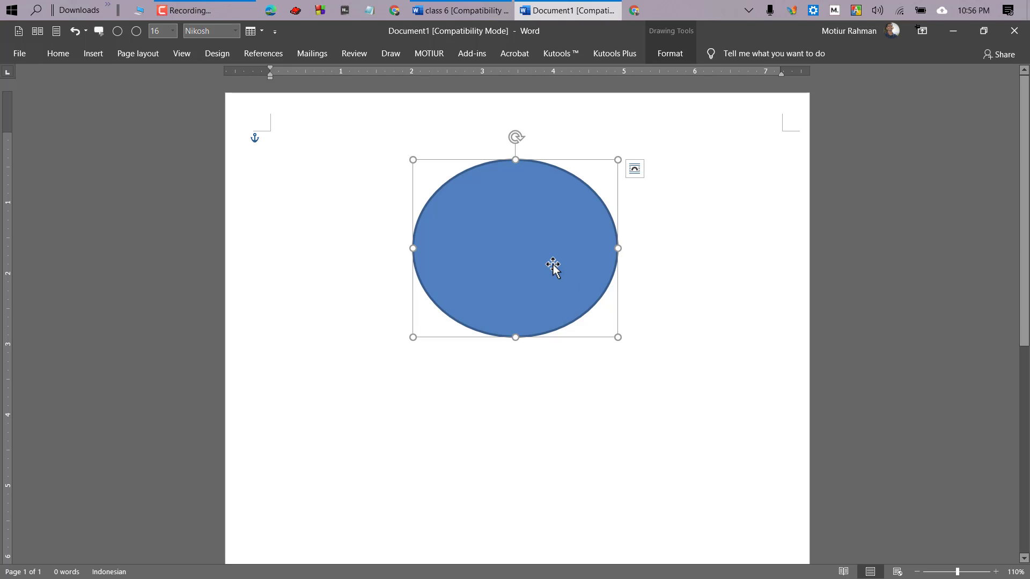
key("Delete")
Step: Draw a perfect circle about 2.4 inches in diameter near the top of the page
left_click(93, 53)
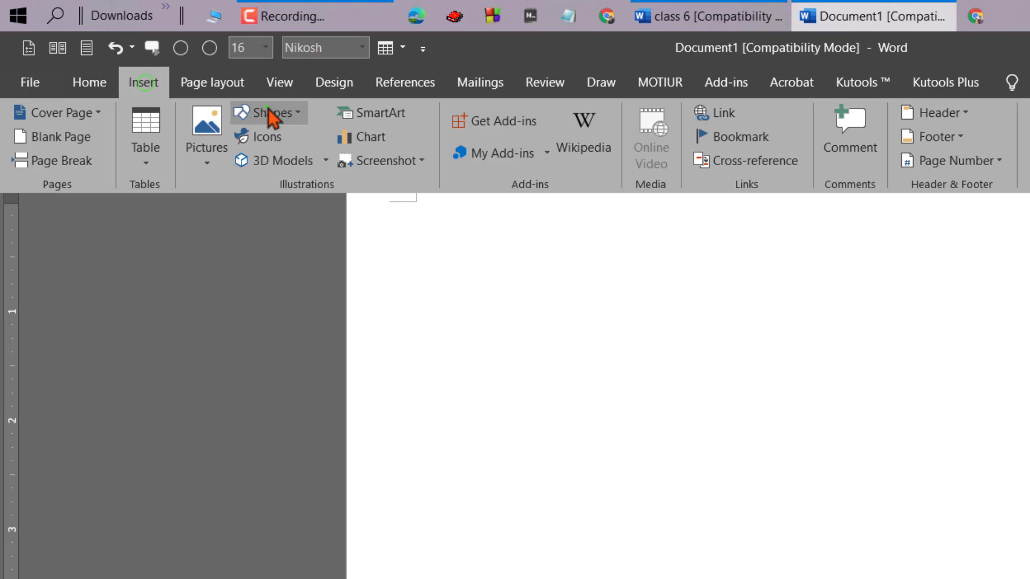
left_click(270, 115)
left_click(333, 165)
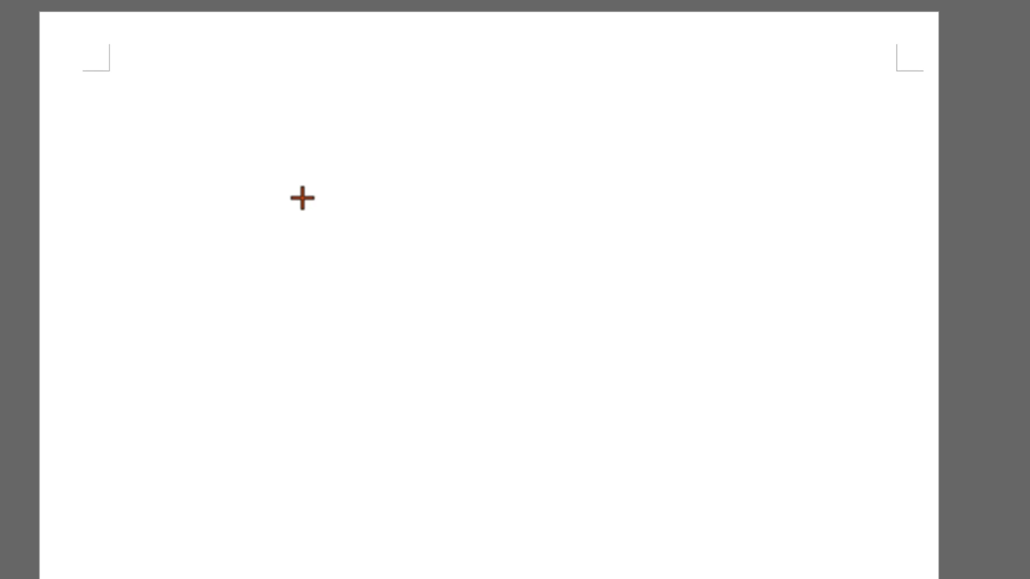
mouse_move(279, 165)
left_mouse_down()
mouse_move(488, 389)
mouse_move(593, 469)
mouse_move(538, 396)
left_mouse_up()
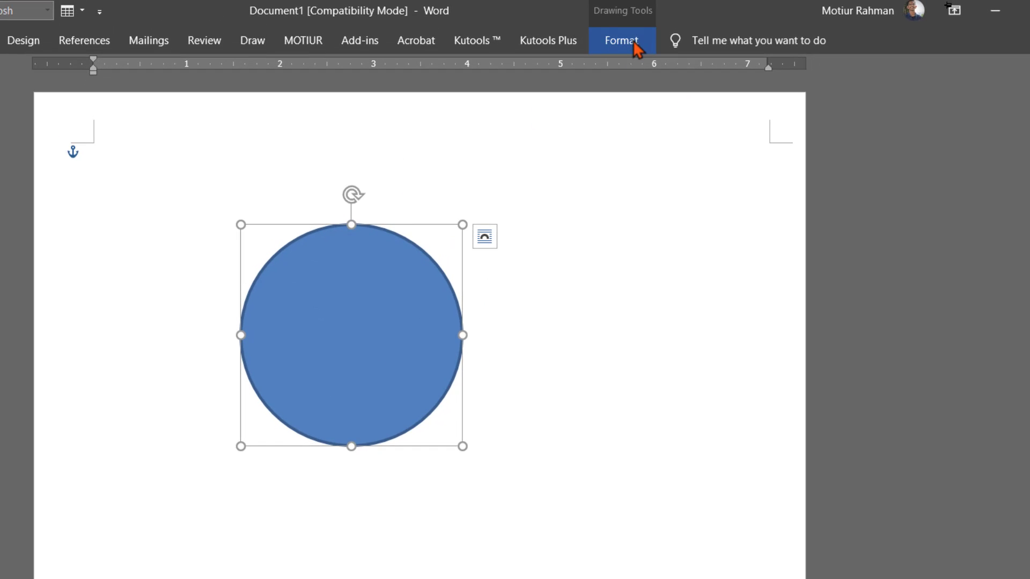
Step: Apply the white-filled theme style with a black outline to the circle, and collapse the ribbon
left_click(634, 44)
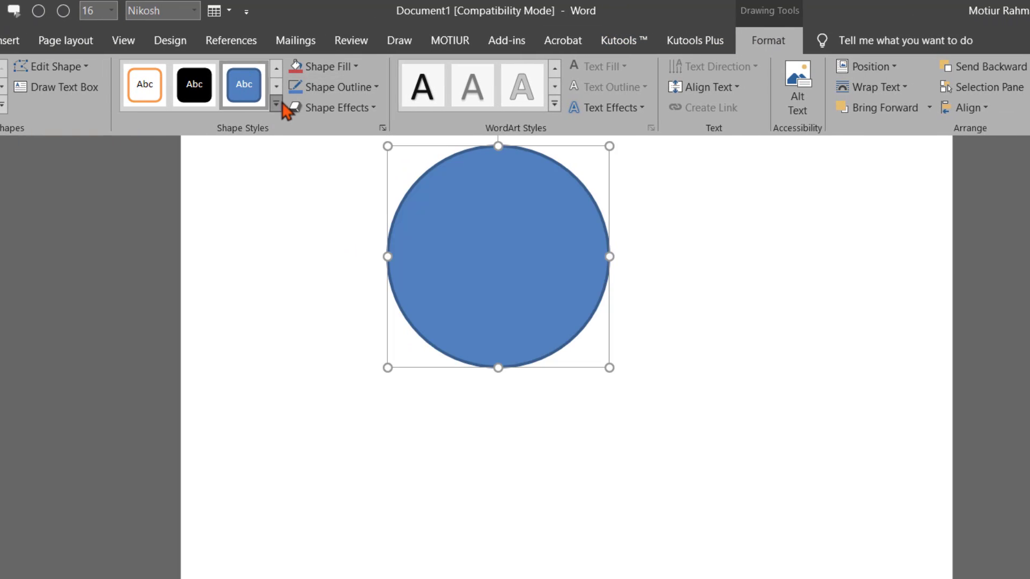
left_click(276, 103)
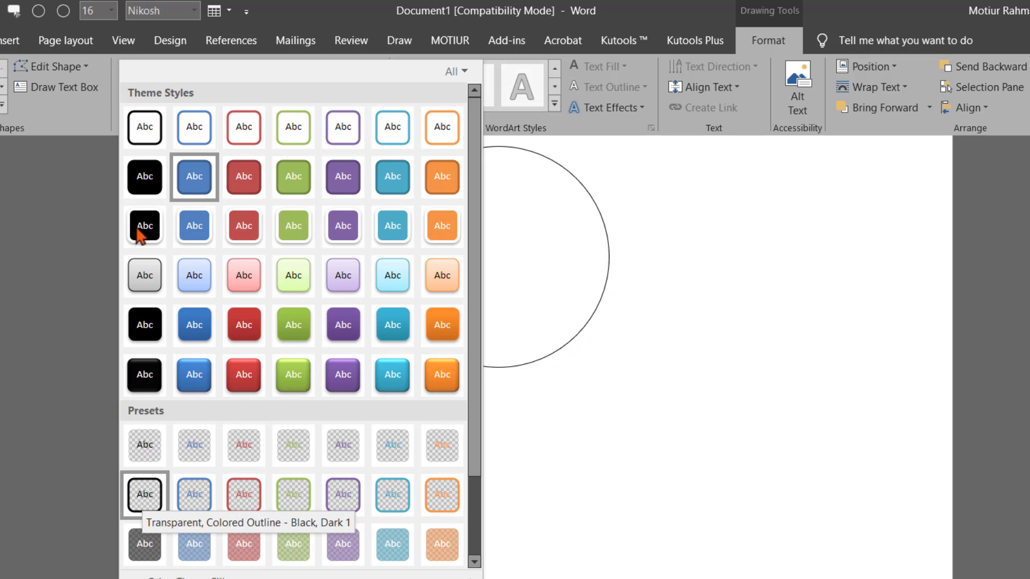
left_click(141, 130)
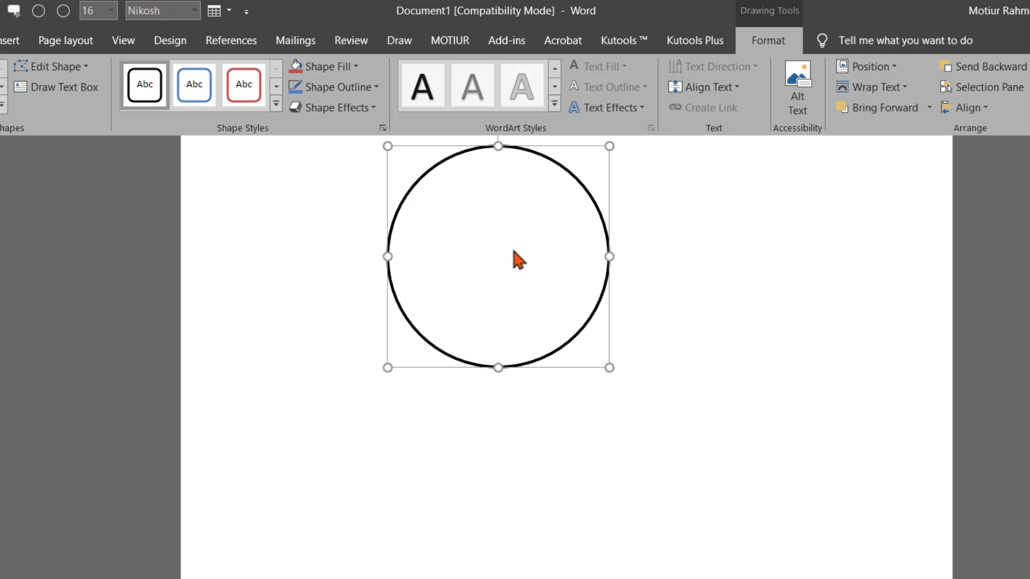
left_click(279, 106)
left_click(703, 239)
key("ctrl+F1")
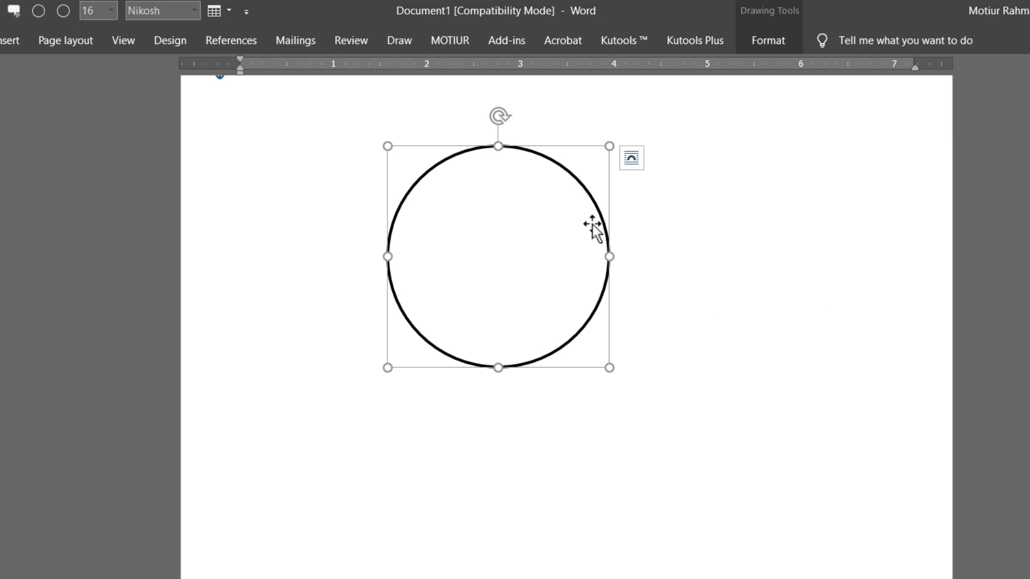
Step: Copy the black-outlined circle so that it partly overlaps the original, and delete the copy
key("ctrl")
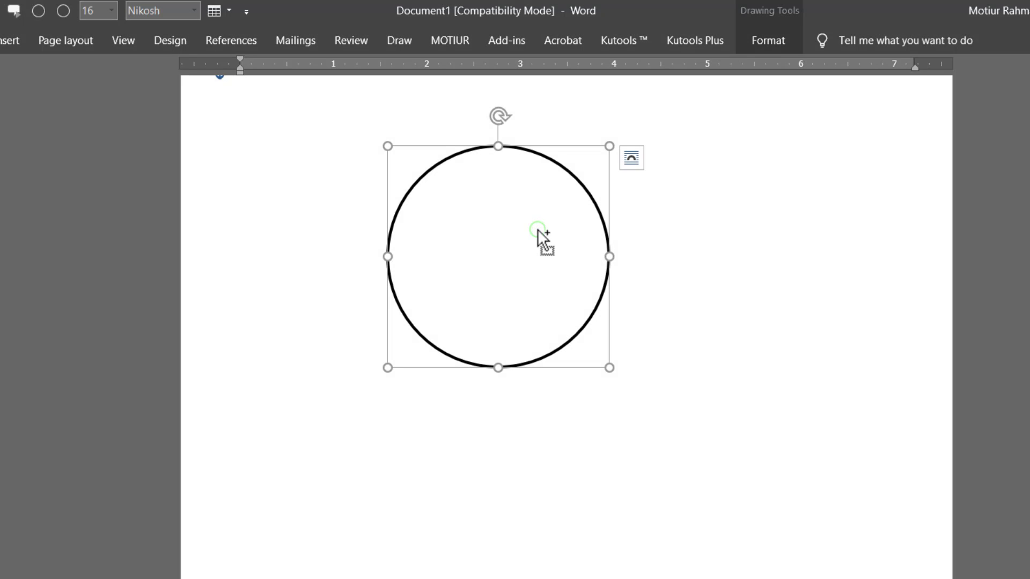
left_click_drag(544, 229, 675, 236)
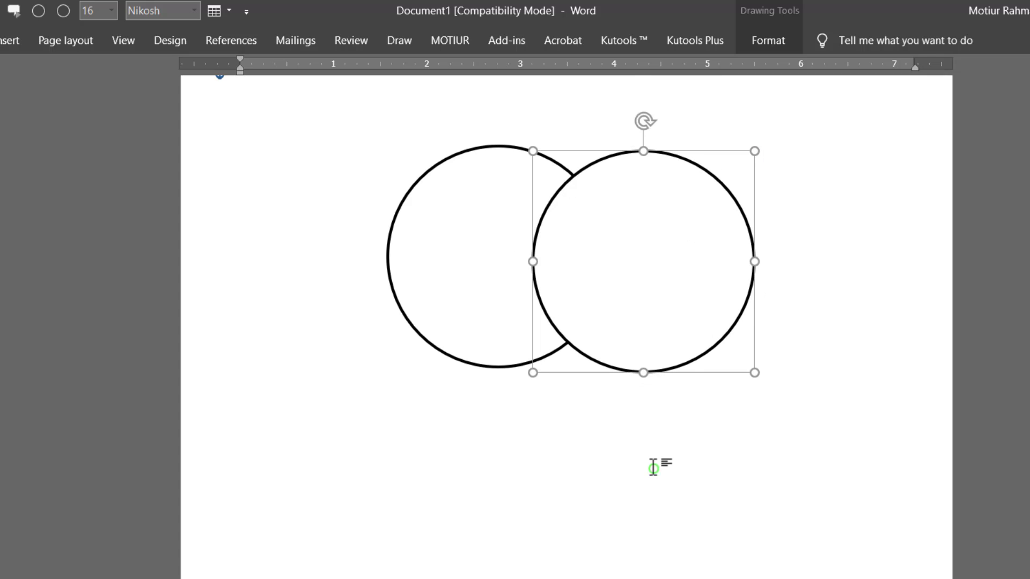
left_click(655, 466)
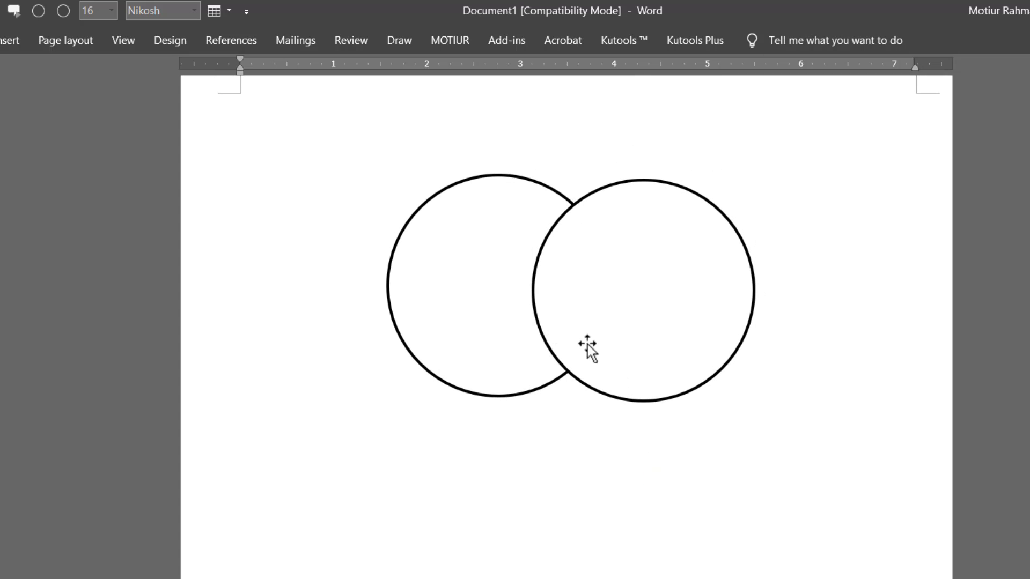
left_click(623, 292)
double_click(624, 292)
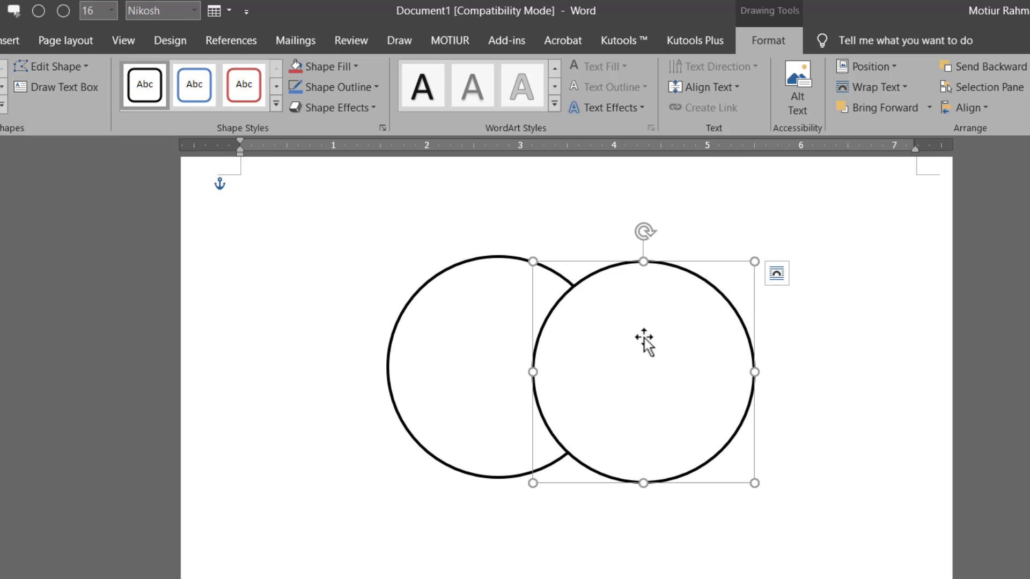
key("Delete")
Step: Apply the "Transparent, Colored Outline - Black, Dark 1" preset to the circle and set its outline weight to 3 pt
left_click(542, 329)
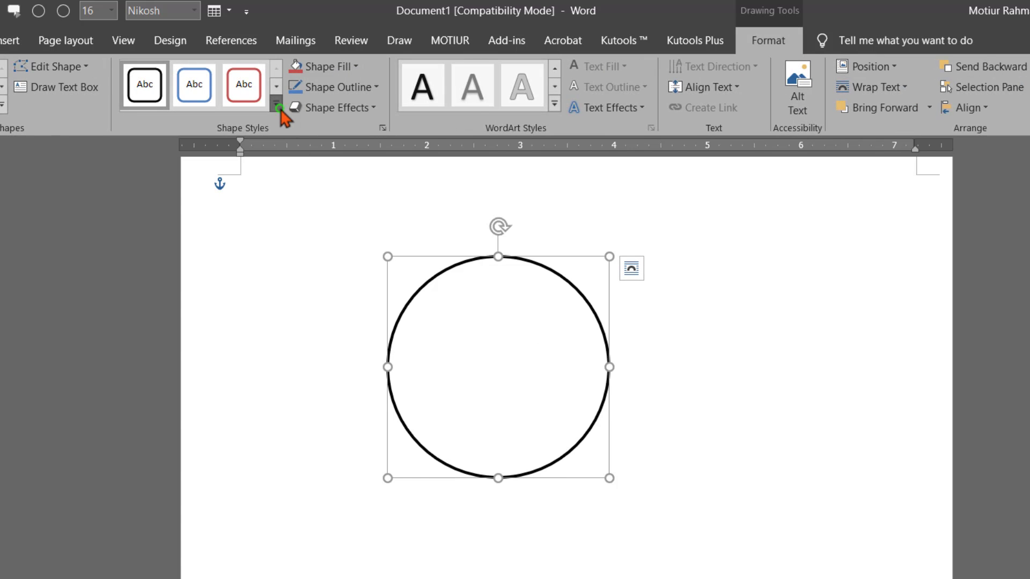
left_click(277, 106)
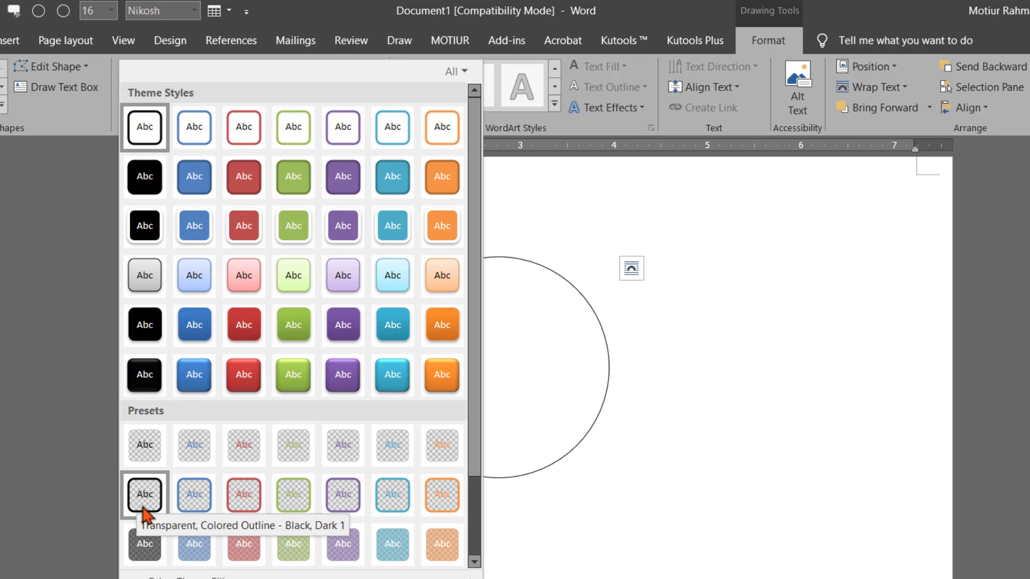
left_click(152, 500)
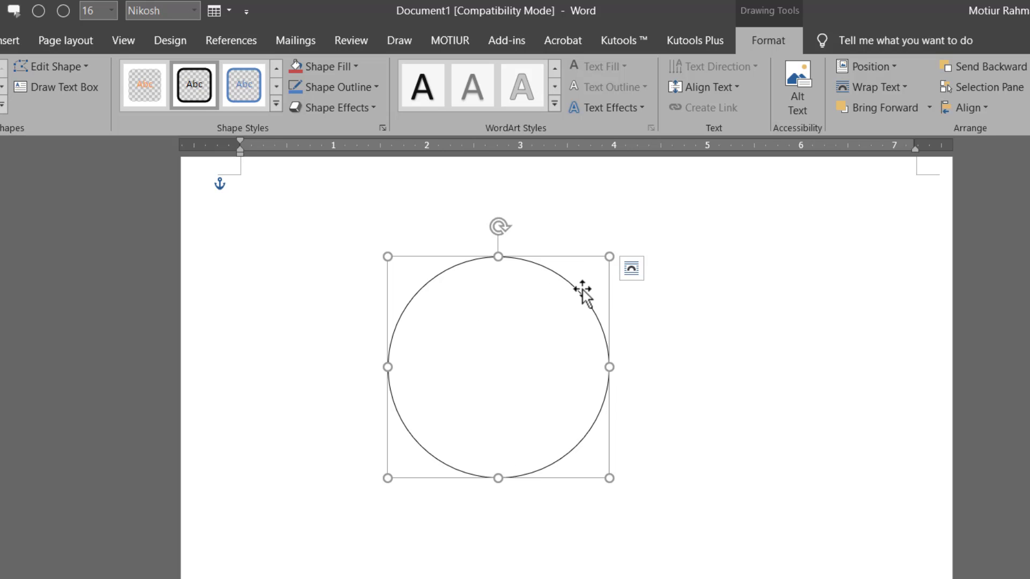
left_click(375, 87)
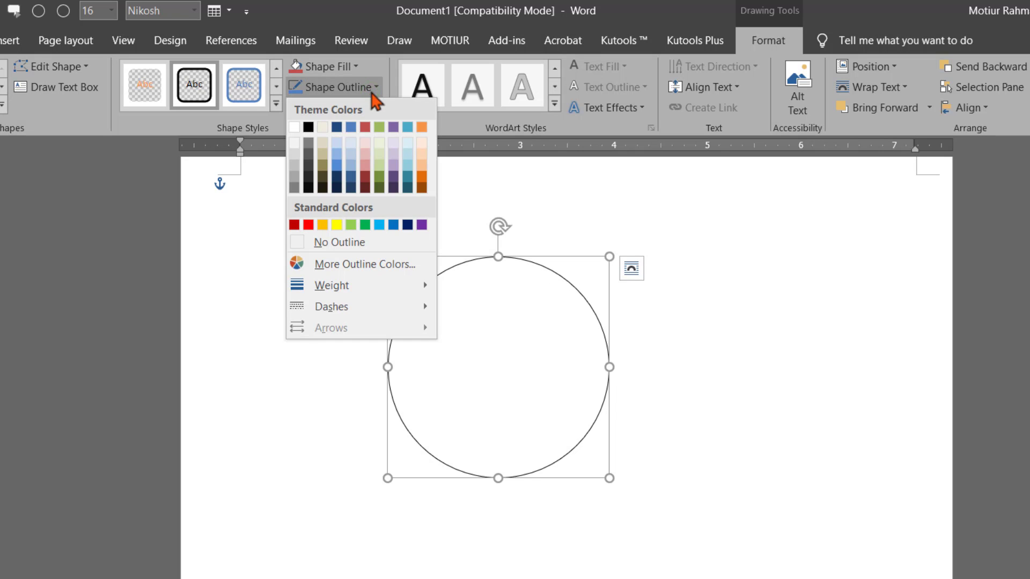
mouse_move(345, 287)
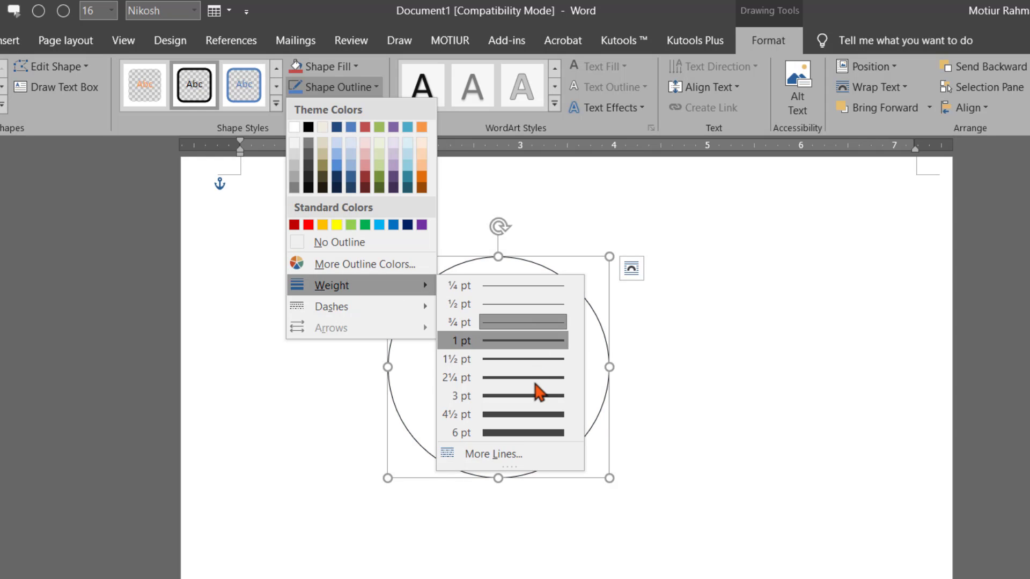
left_click(536, 393)
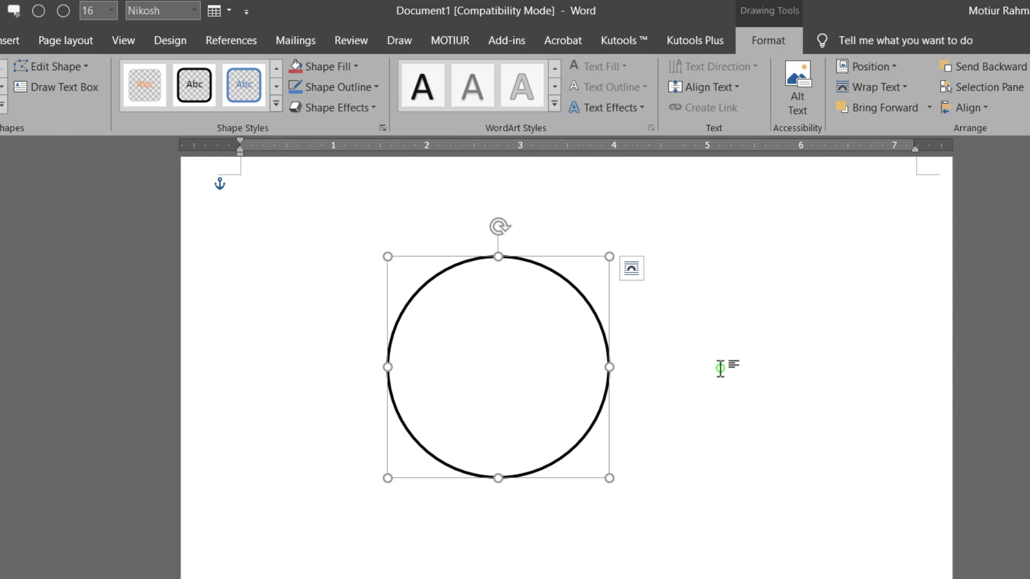
left_click(721, 368)
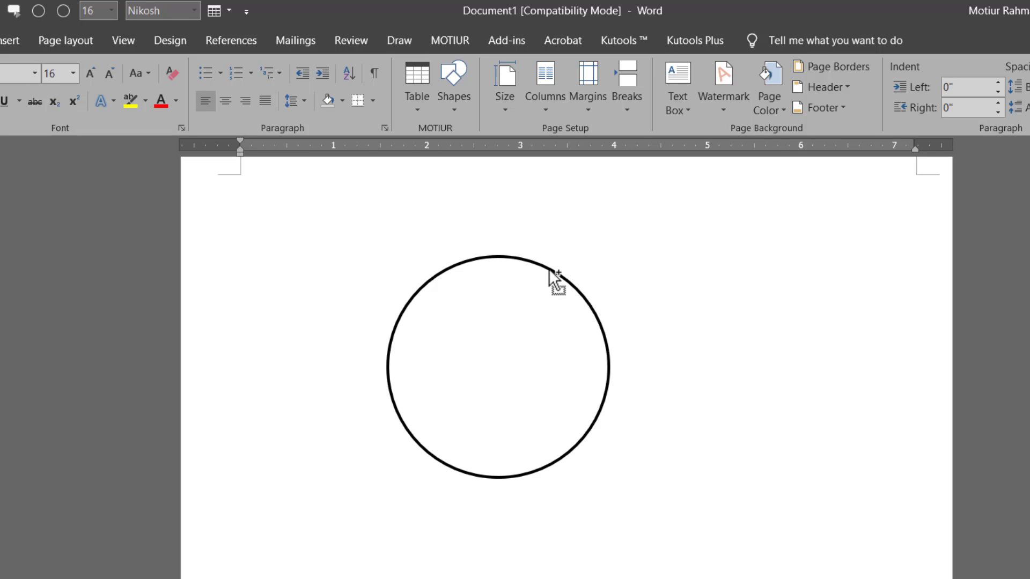
Step: Duplicate the transparent circle so that the copy partly overlaps the original, and select the copy
mouse_move(552, 277)
left_mouse_down()
mouse_move(620, 288)
mouse_move(644, 271)
mouse_move(644, 248)
left_mouse_up()
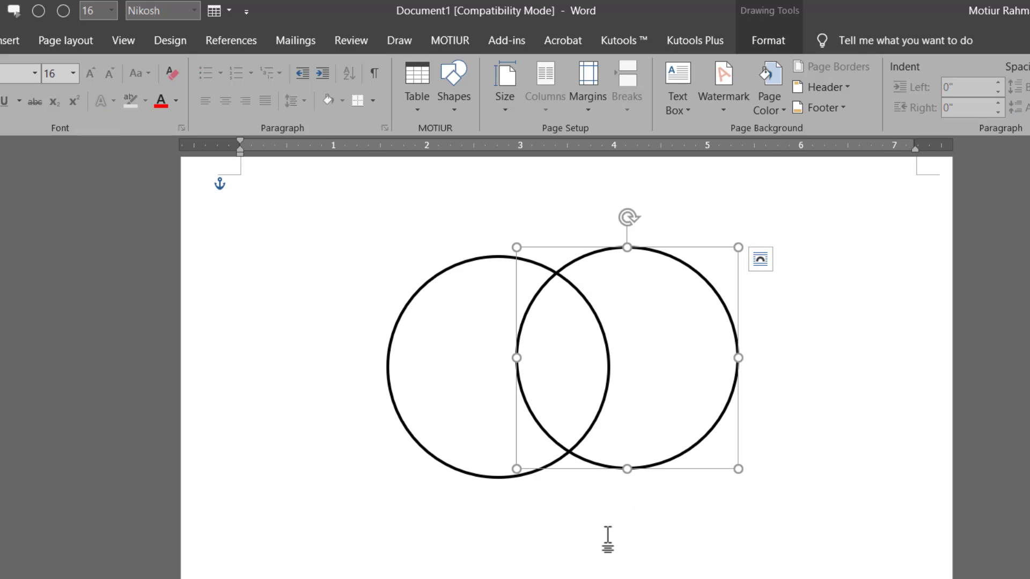
left_click(608, 539)
left_click(580, 268)
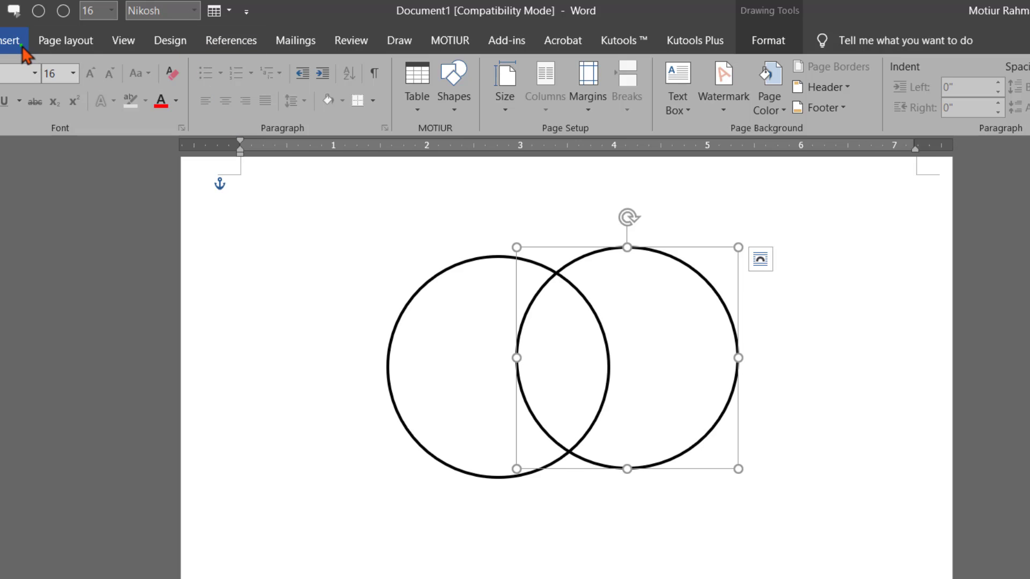
Step: Look over the available shape style presets, and clear both overlapping circles from the page
left_click(23, 46)
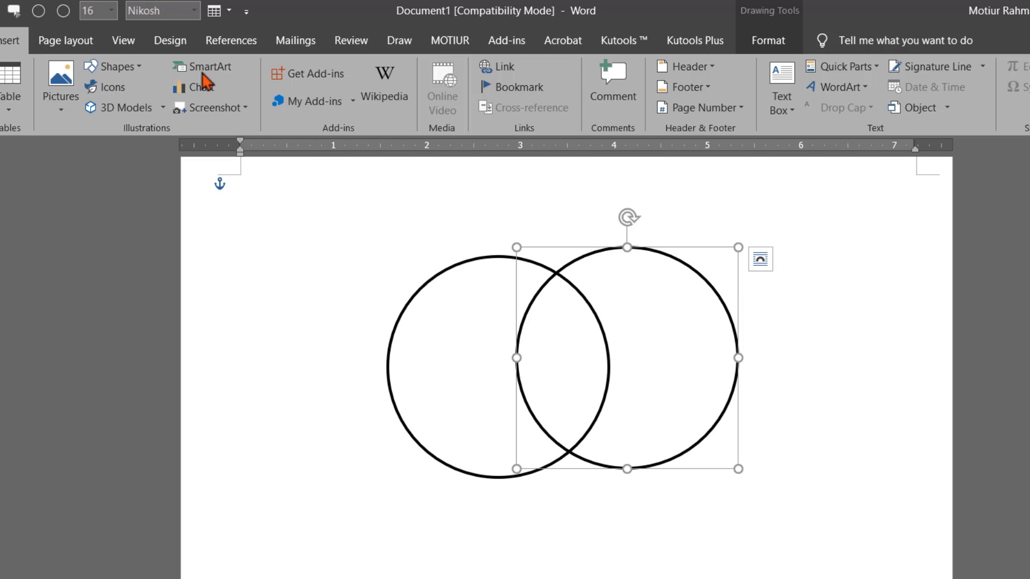
left_click(776, 47)
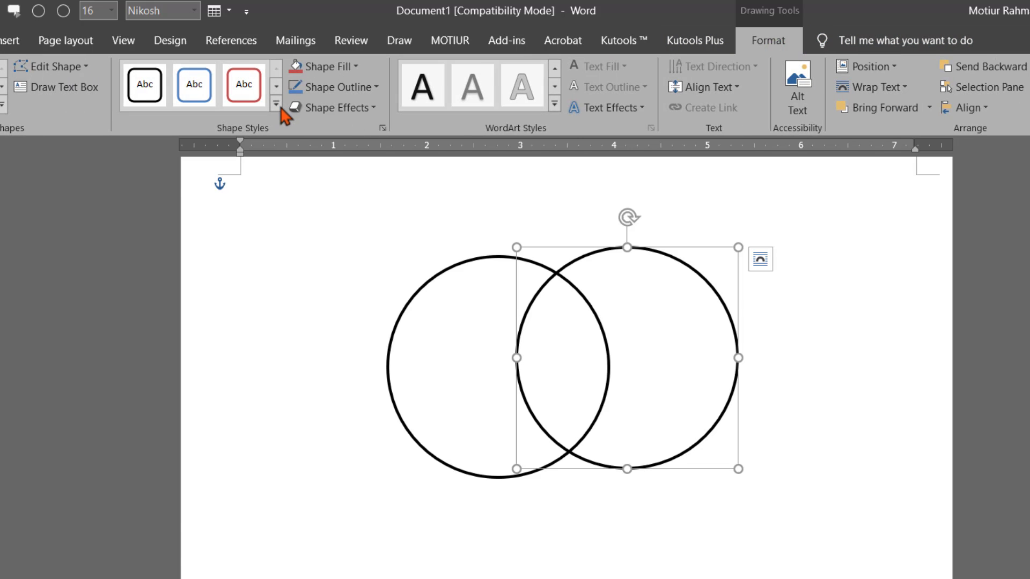
left_click(276, 105)
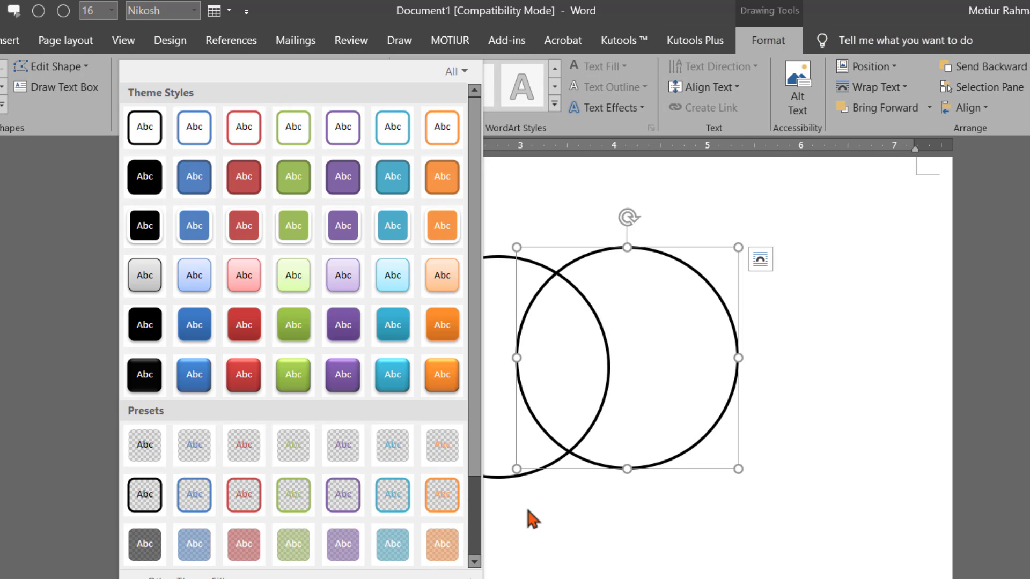
left_click(670, 566)
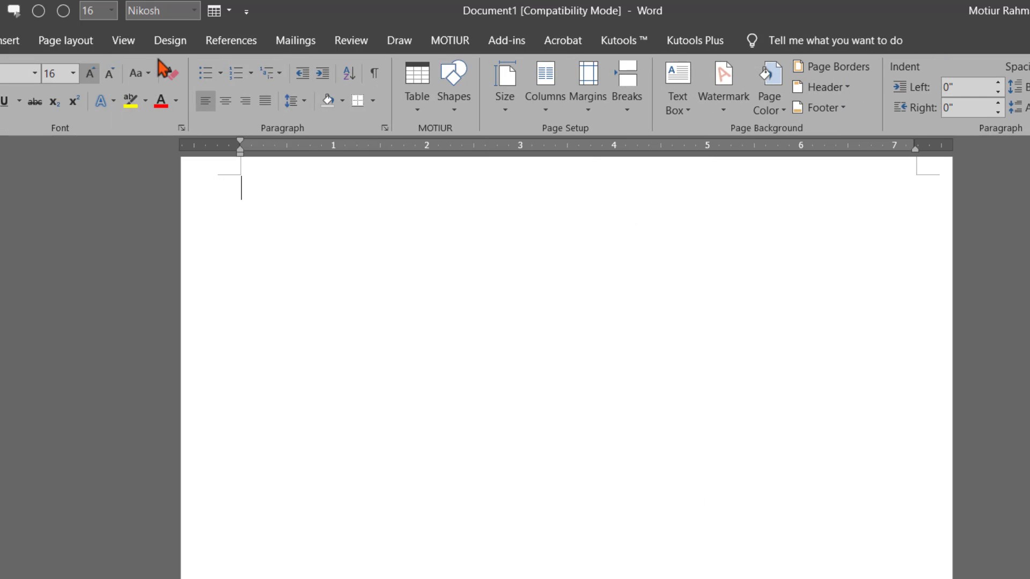
Step: Draw a new perfect circle about 2.9 inches in diameter in the upper middle of the page
left_click(12, 43)
left_click(115, 66)
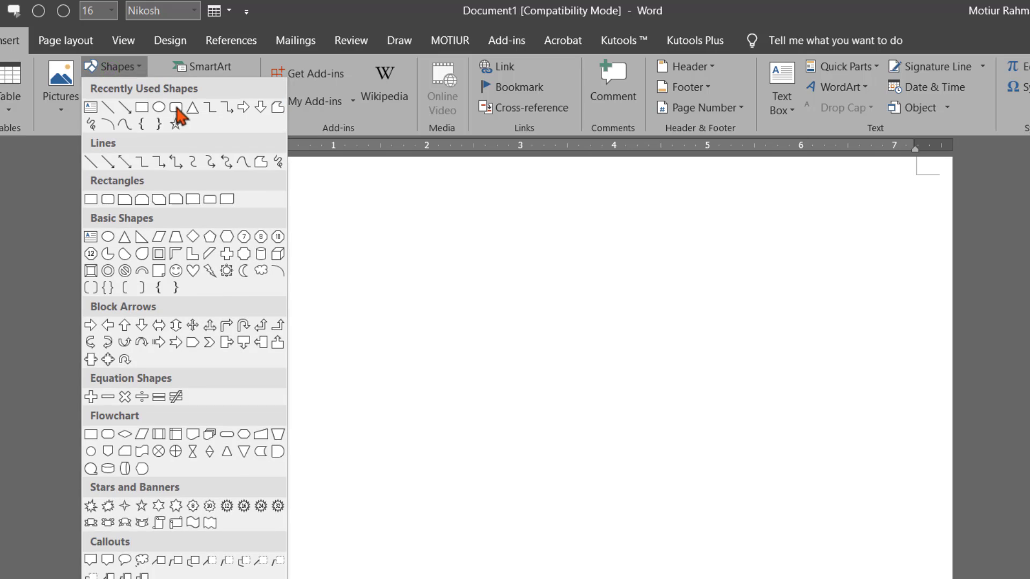
left_click(158, 108)
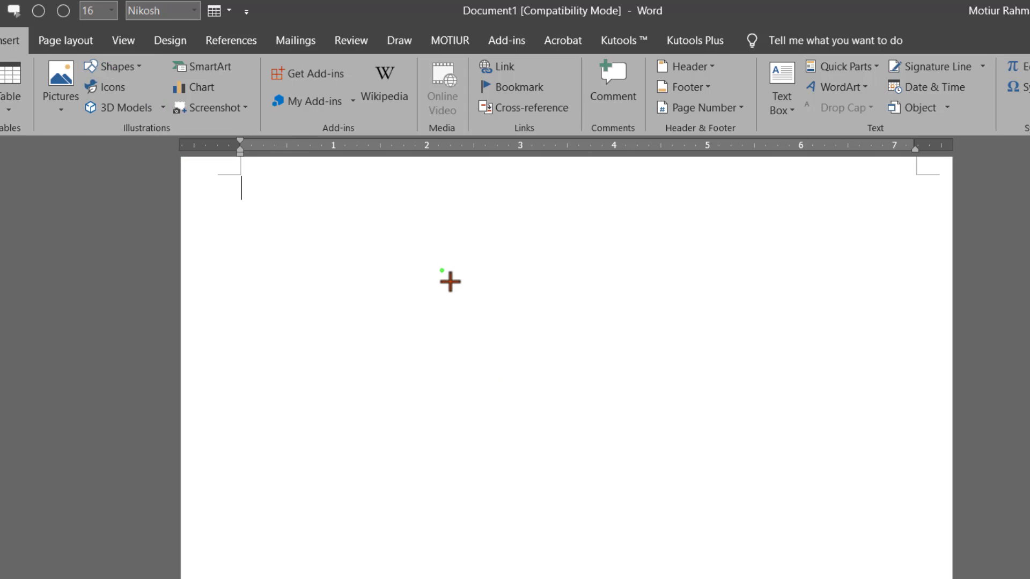
left_click_drag(441, 270, 673, 543)
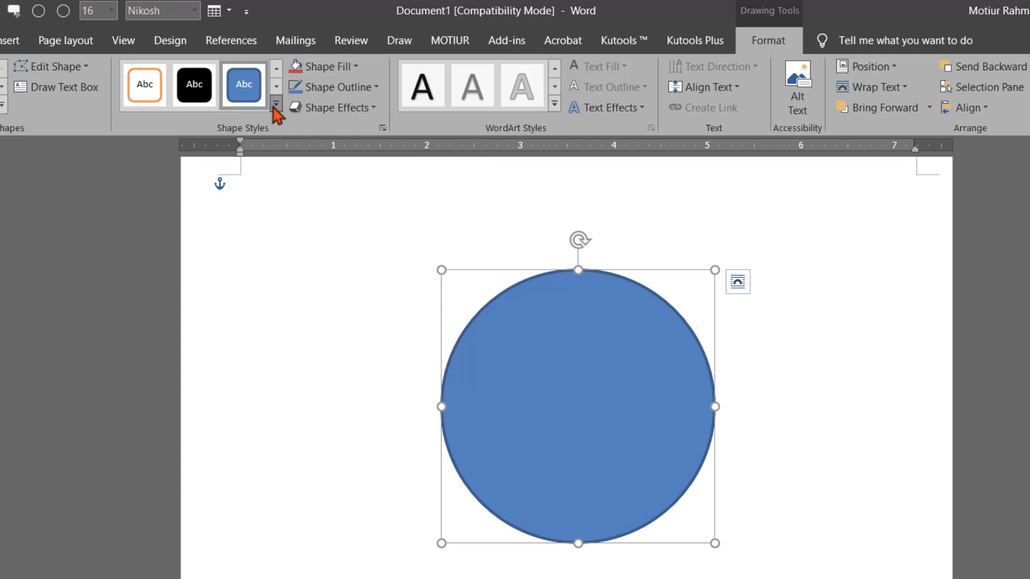
Step: Set the blue circle's shape fill to No Fill, and reselect the circle by its outline
left_click(276, 103)
left_click(603, 413)
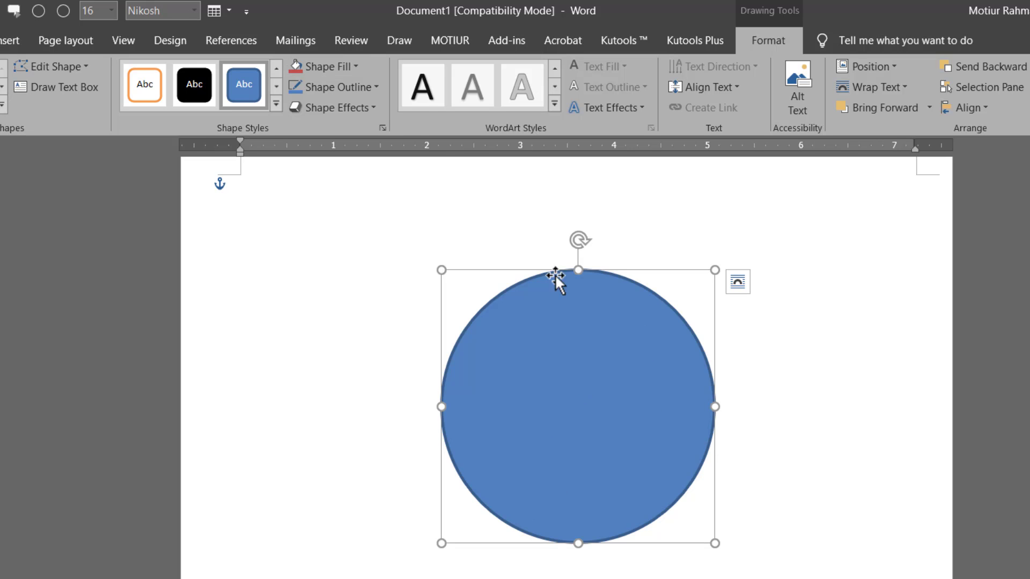
left_click(352, 69)
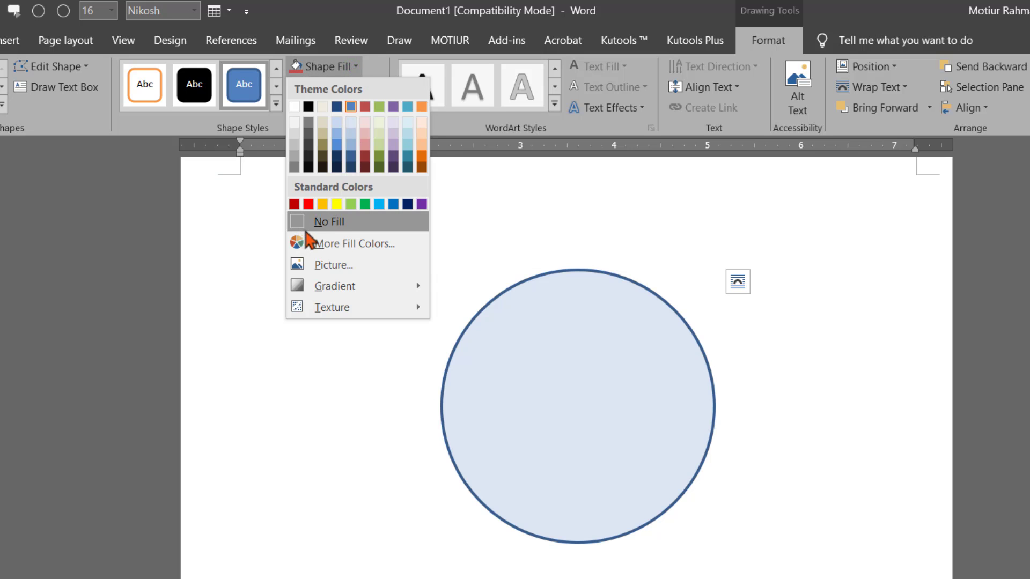
left_click(347, 225)
left_click(601, 346)
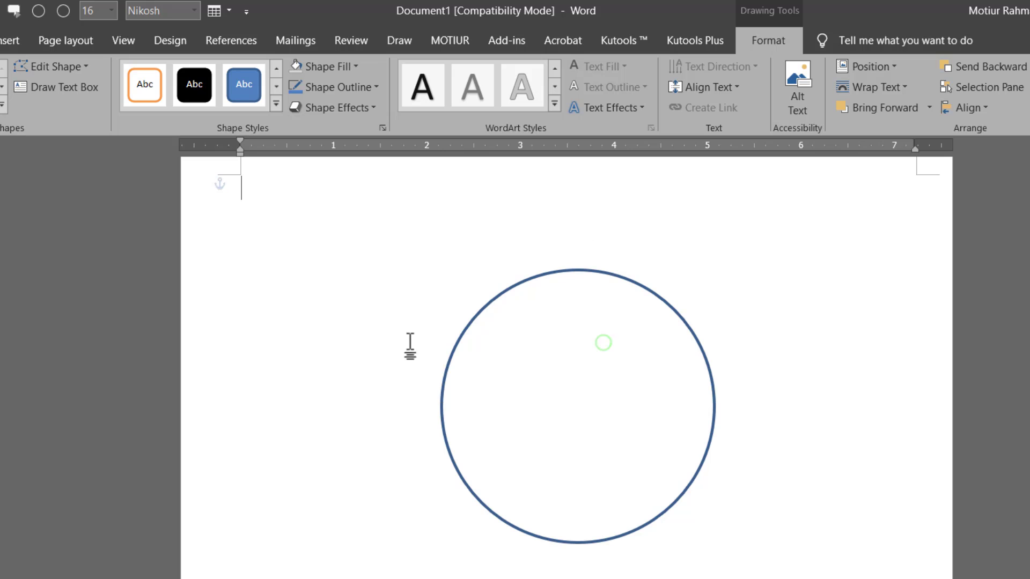
left_click(519, 288)
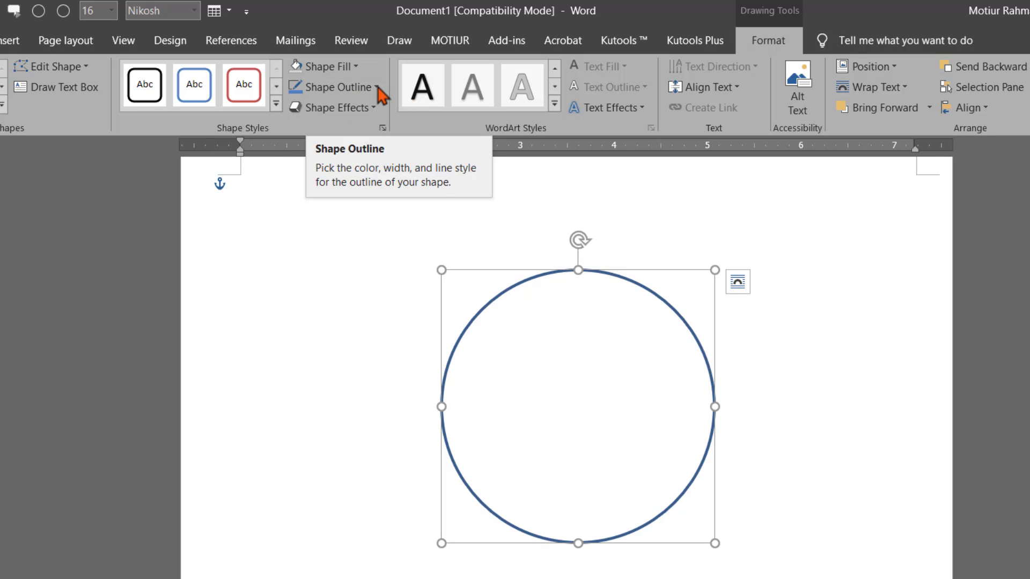
Step: Set the unfilled circle's outline colour to black, and deselect the circle
left_click(344, 89)
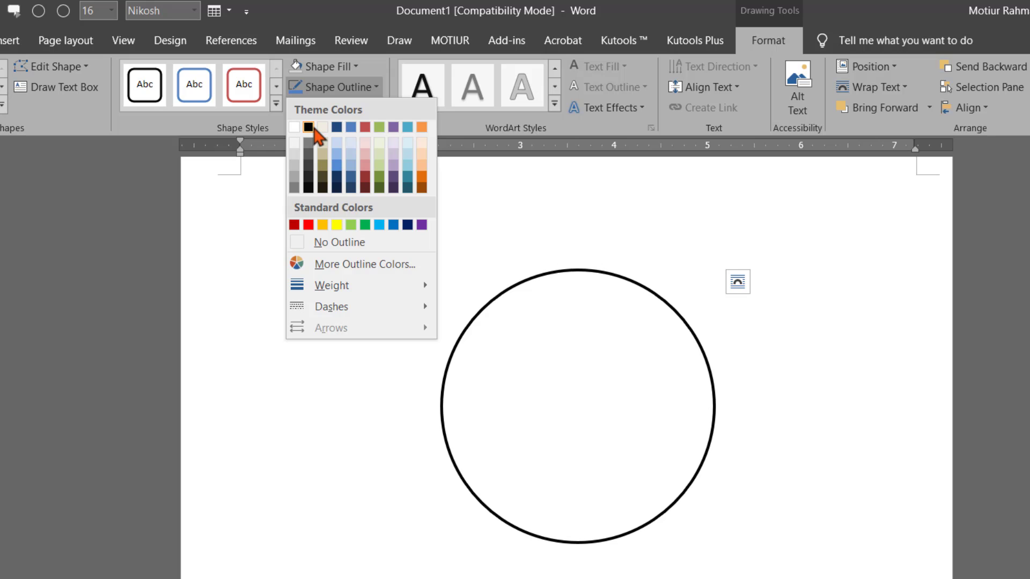
left_click(309, 129)
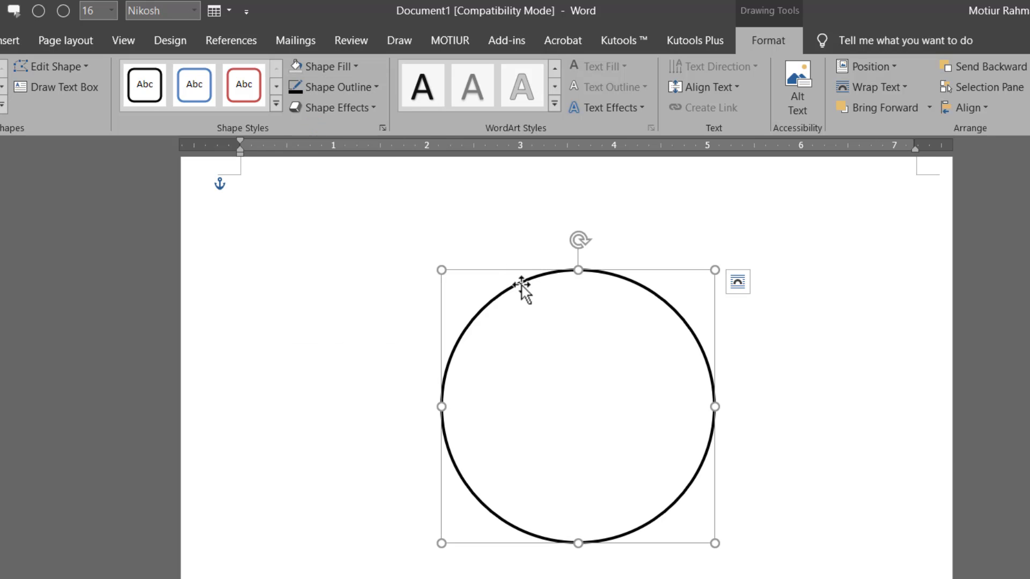
left_click(879, 439)
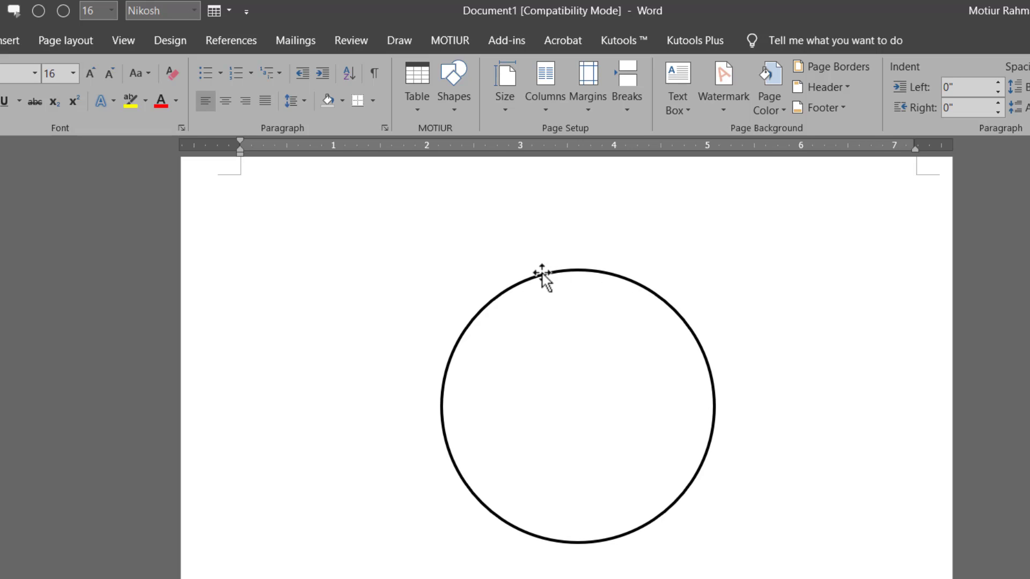
Step: Try a partly overlapping duplicate to the right of the black circle, and delete that copy
left_click_drag(542, 274, 711, 271)
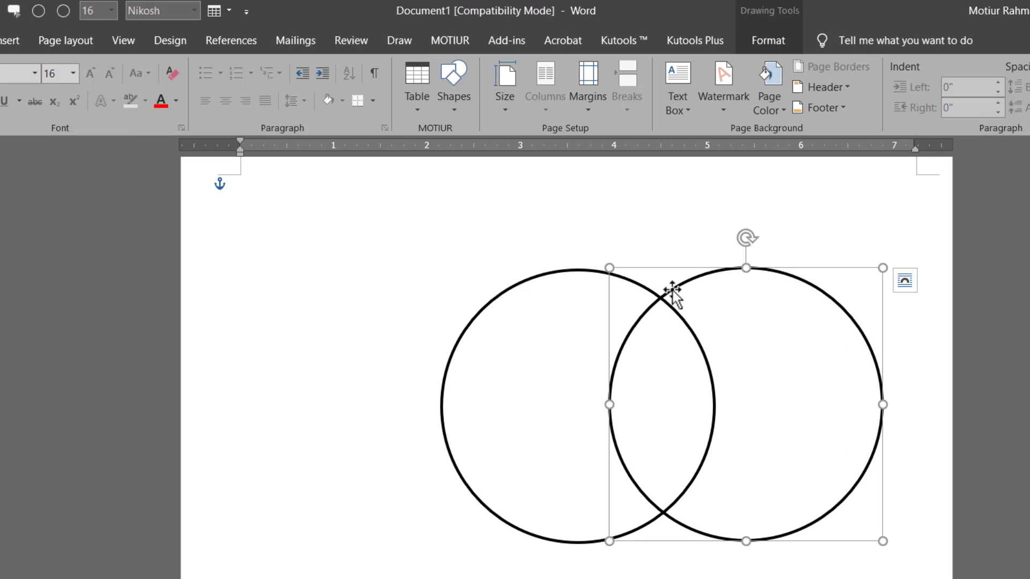
key("Delete")
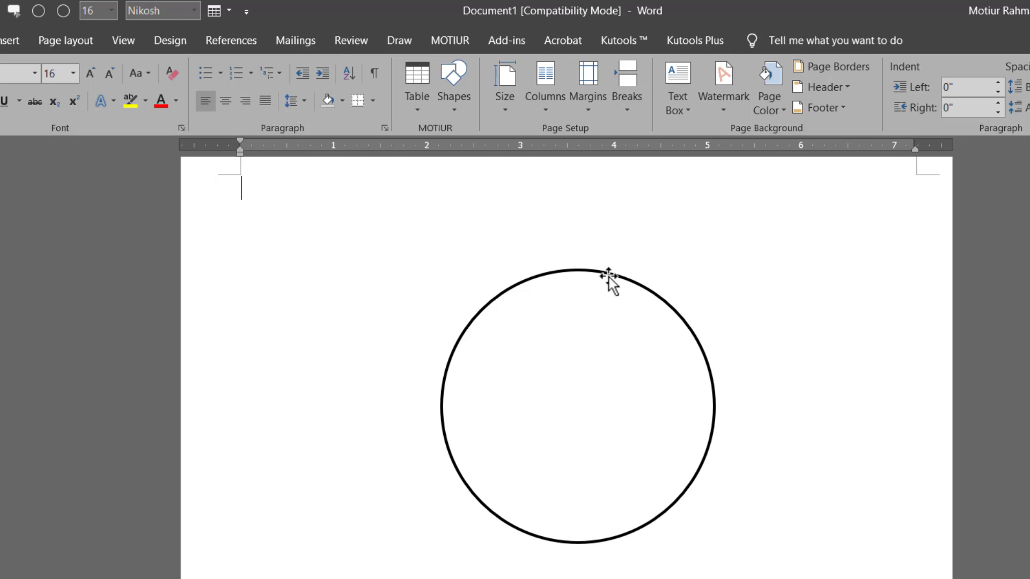
Step: Select the black circle and set its outline weight to 3 pt
left_click(609, 279)
left_click(768, 40)
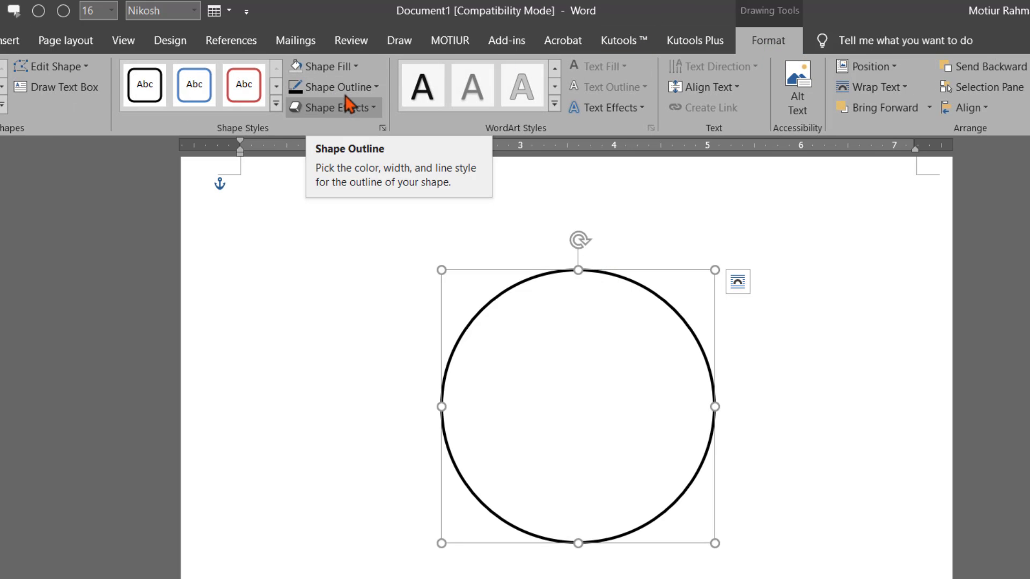
left_click(348, 92)
mouse_move(349, 284)
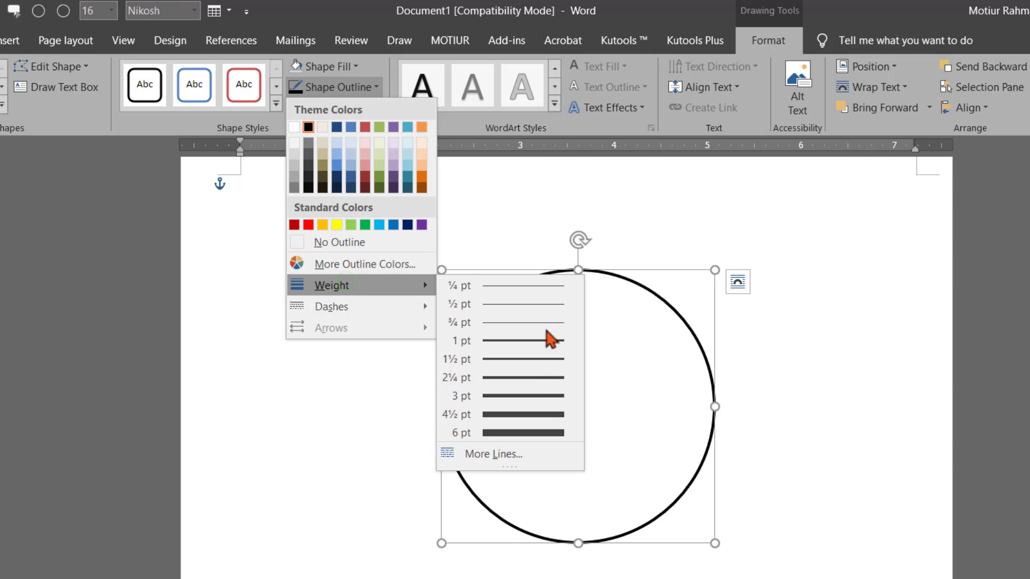
left_click(532, 392)
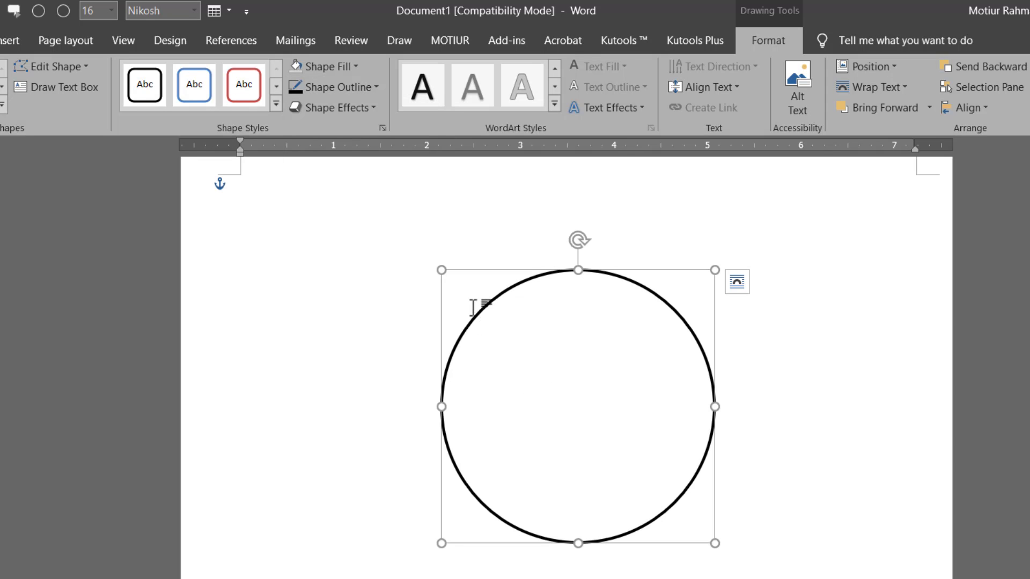
Step: Duplicate the circle to its left so that the copy partly overlaps the original, and deselect it
left_click_drag(483, 324, 322, 328)
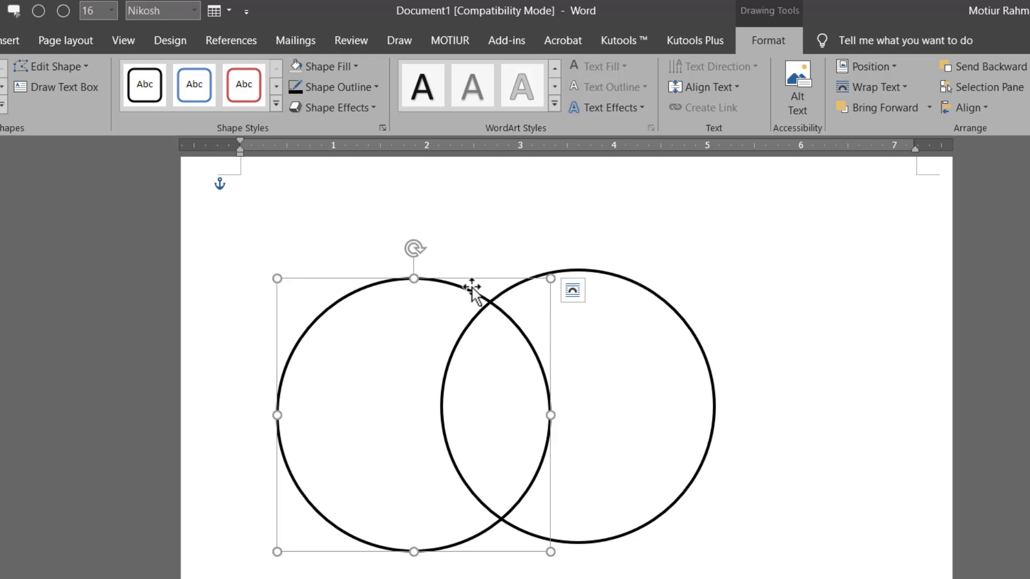
left_click(413, 264)
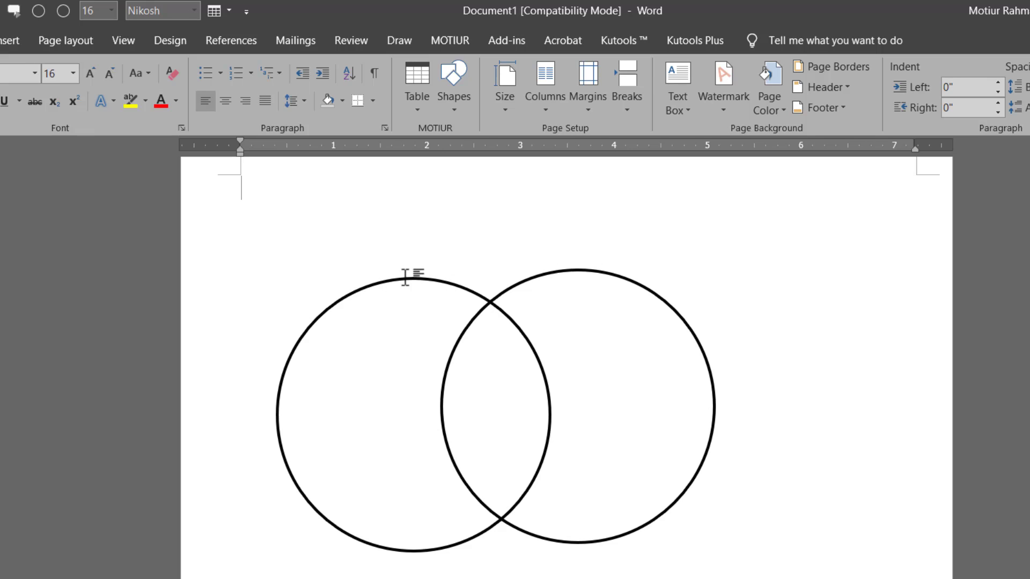
Step: Group the two overlapping circles into one object and move the group slightly right and down on the page
left_click(406, 283)
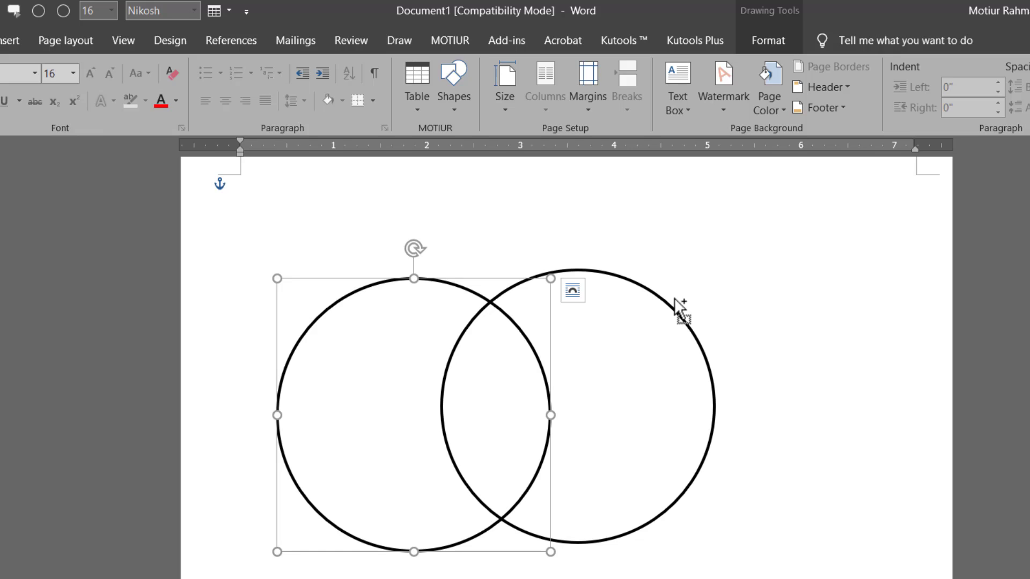
left_click(692, 337, "ctrl")
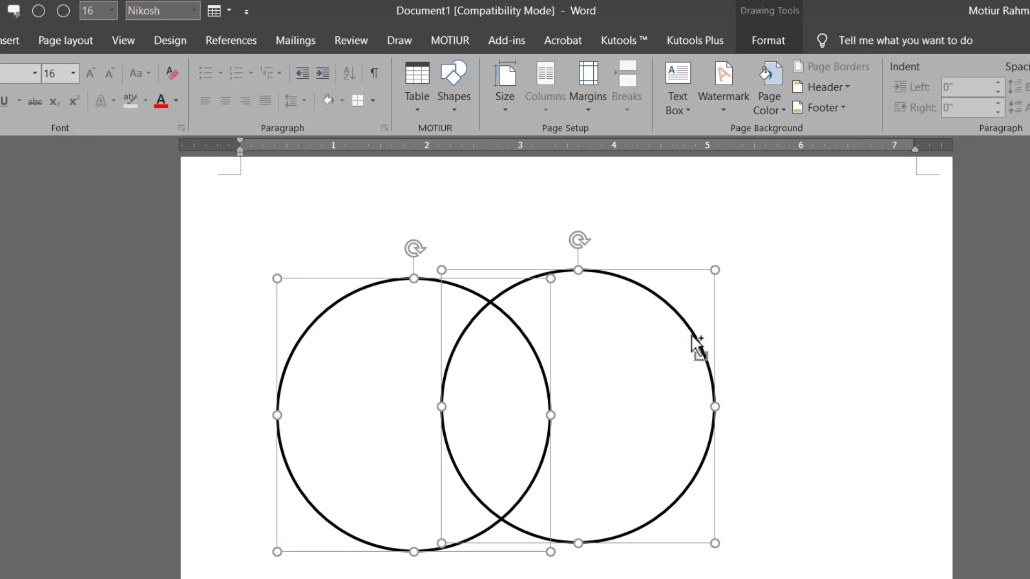
right_click(528, 285)
mouse_move(570, 390)
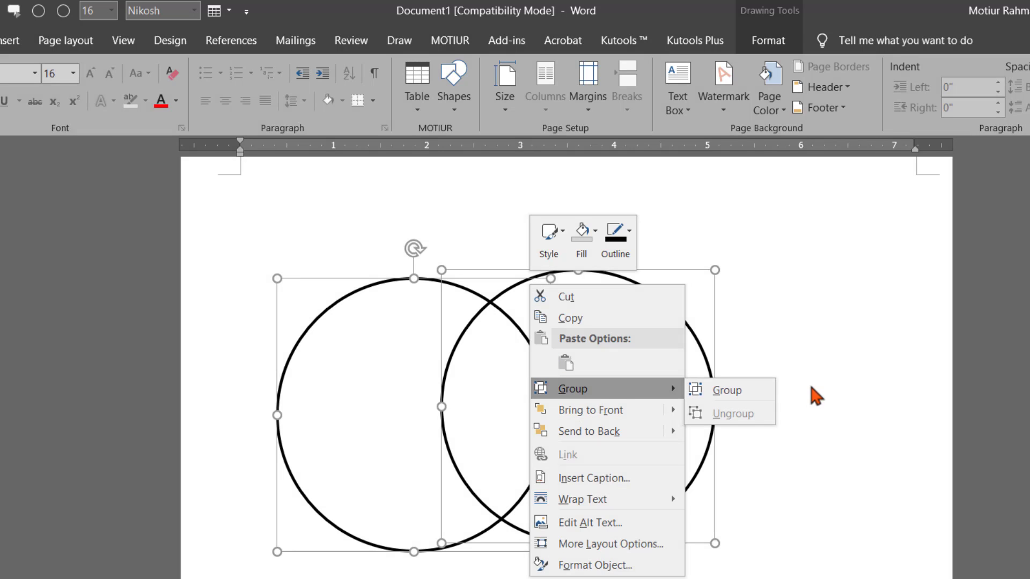
left_click(727, 391)
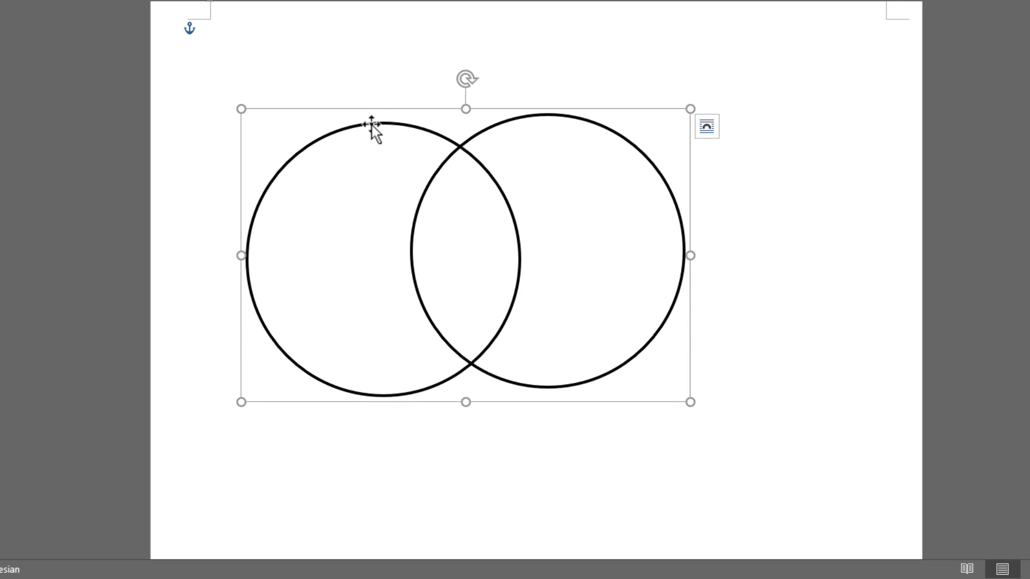
left_click_drag(369, 110, 425, 99)
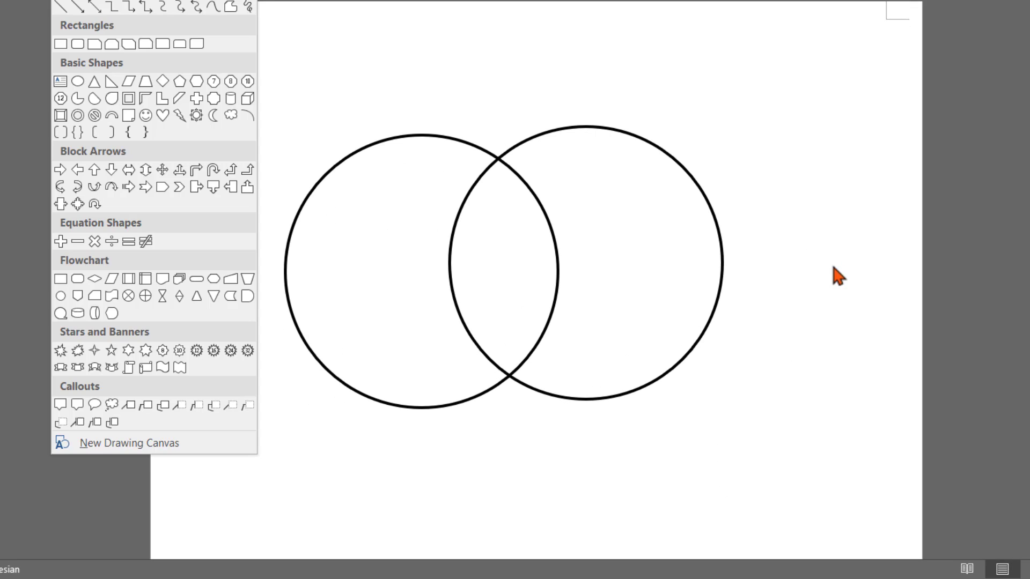
Step: Insert a Simple Text Box and replace its placeholder text with "a"
left_click(832, 266)
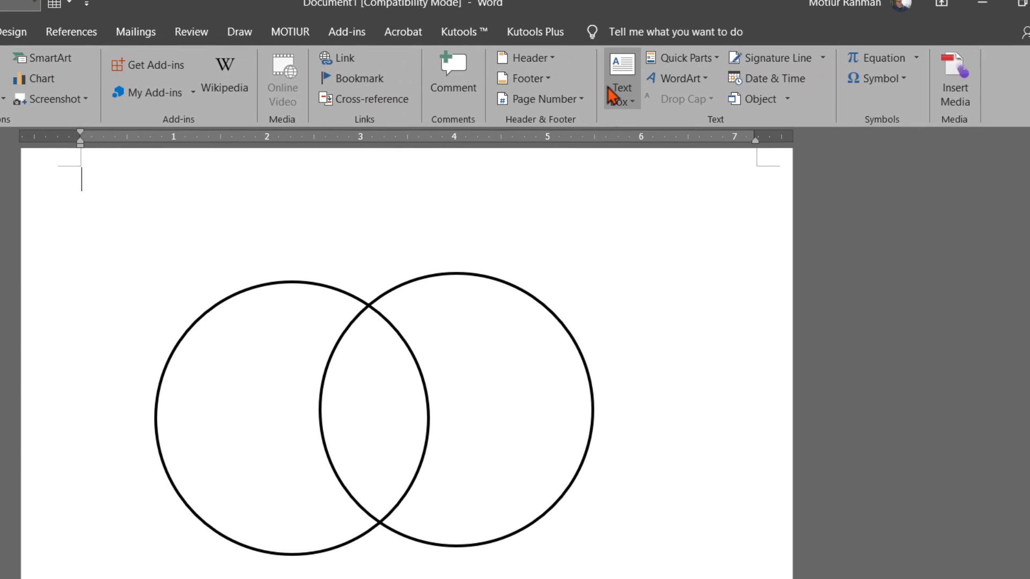
left_click(608, 90)
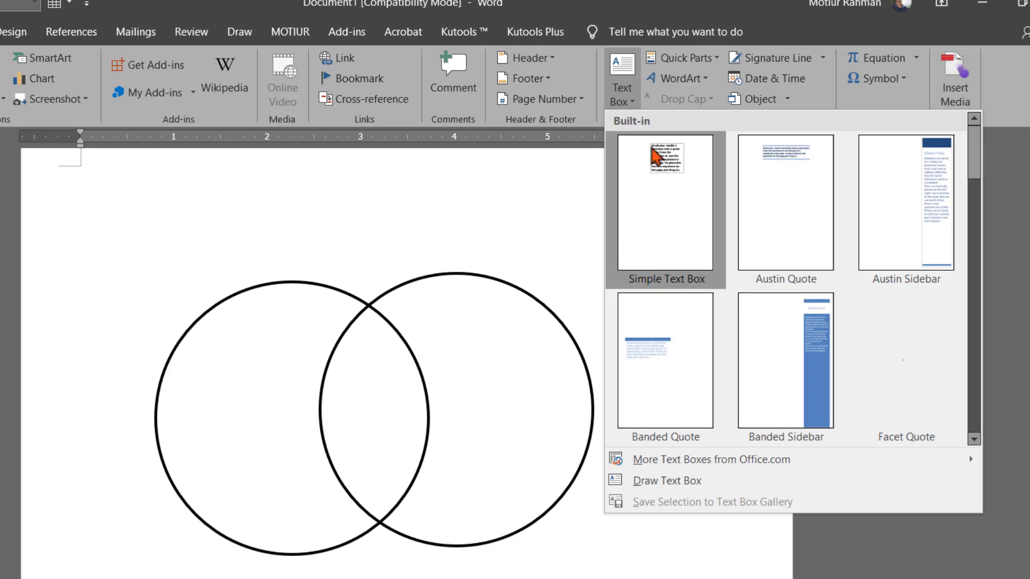
left_click(665, 194)
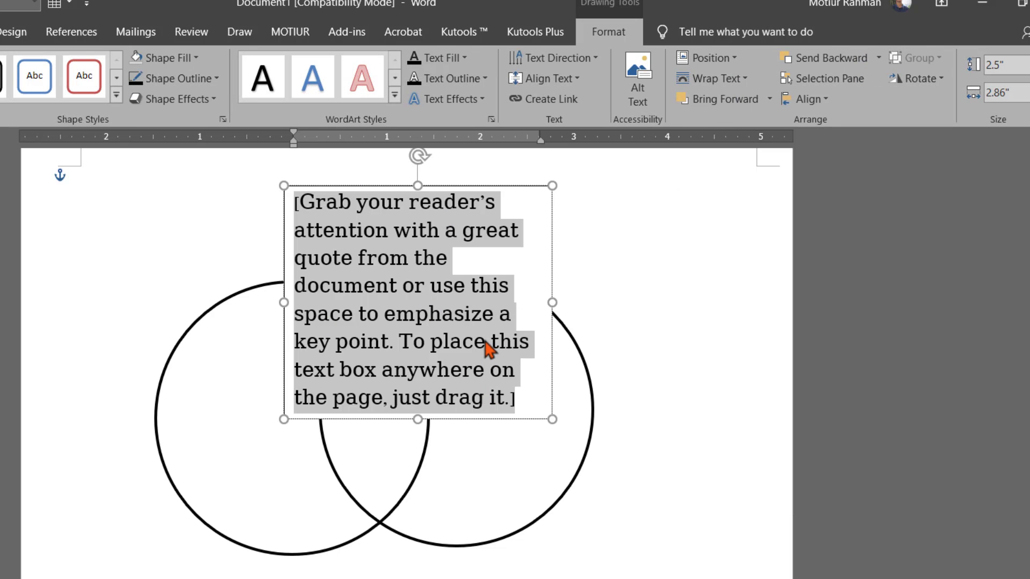
key("Delete")
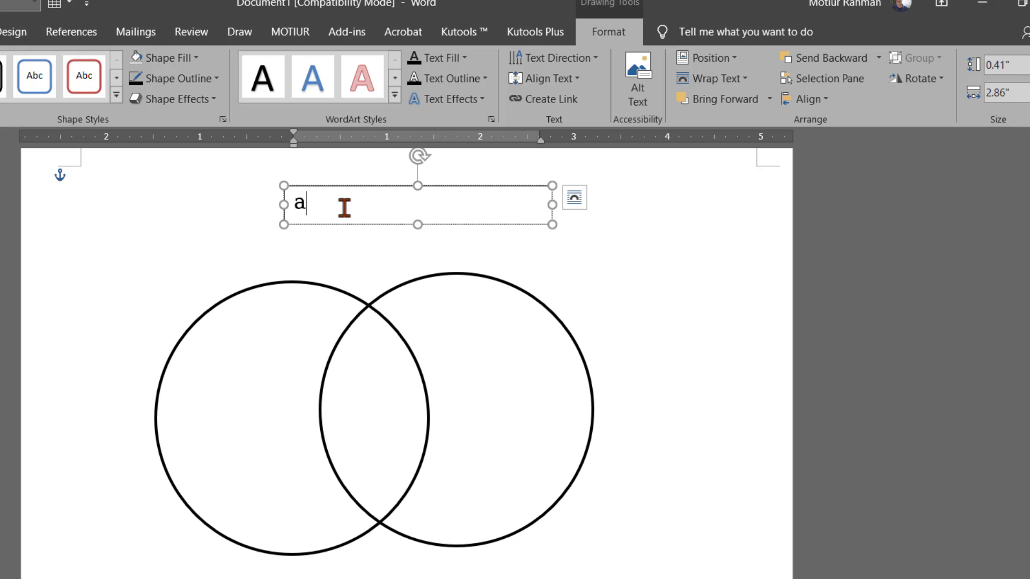
Step: Move the "a" text box to just below the lower intersection of the circles, and deselect it
left_click_drag(348, 188, 421, 520)
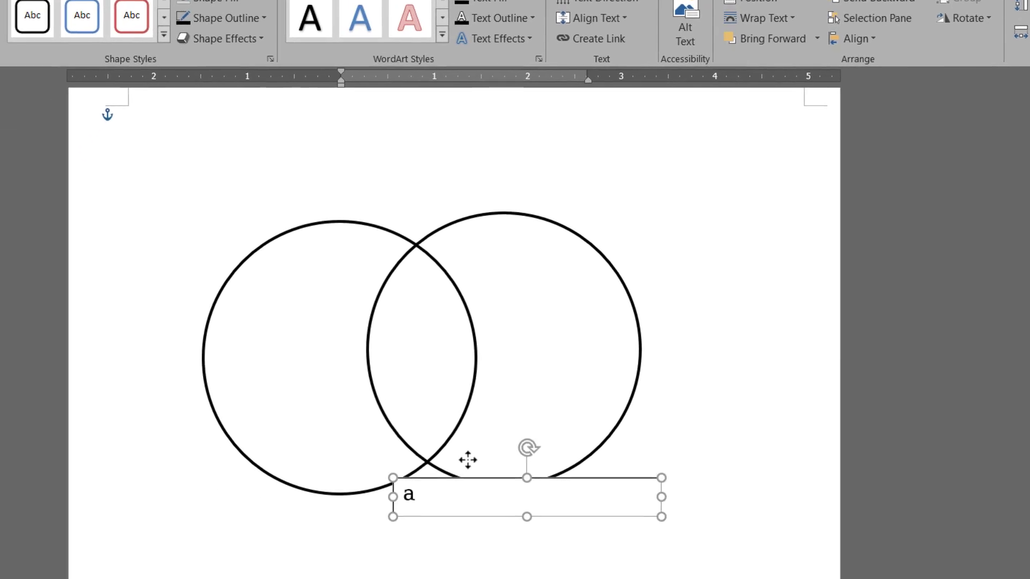
left_click_drag(467, 459, 477, 463)
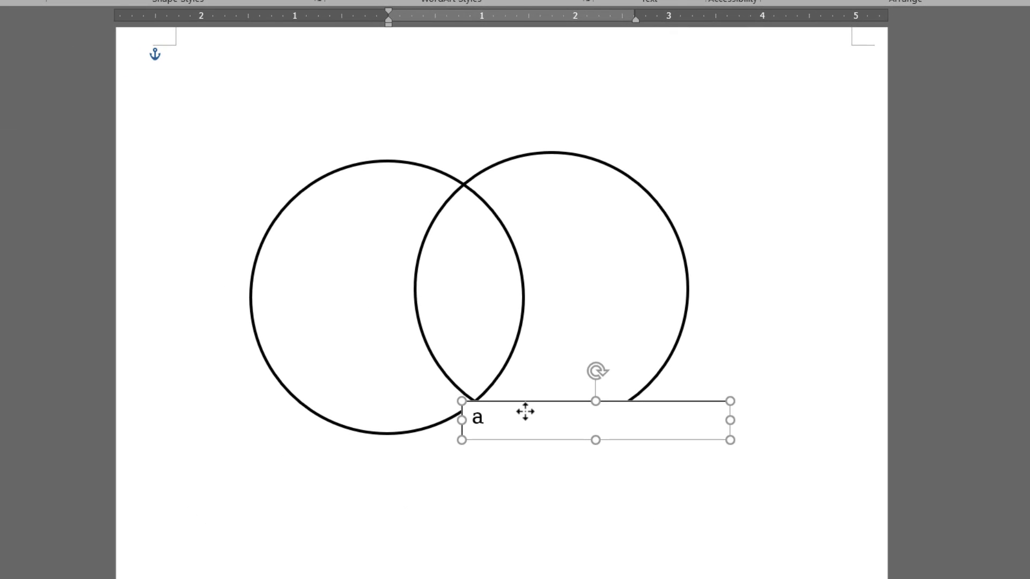
left_click(497, 511)
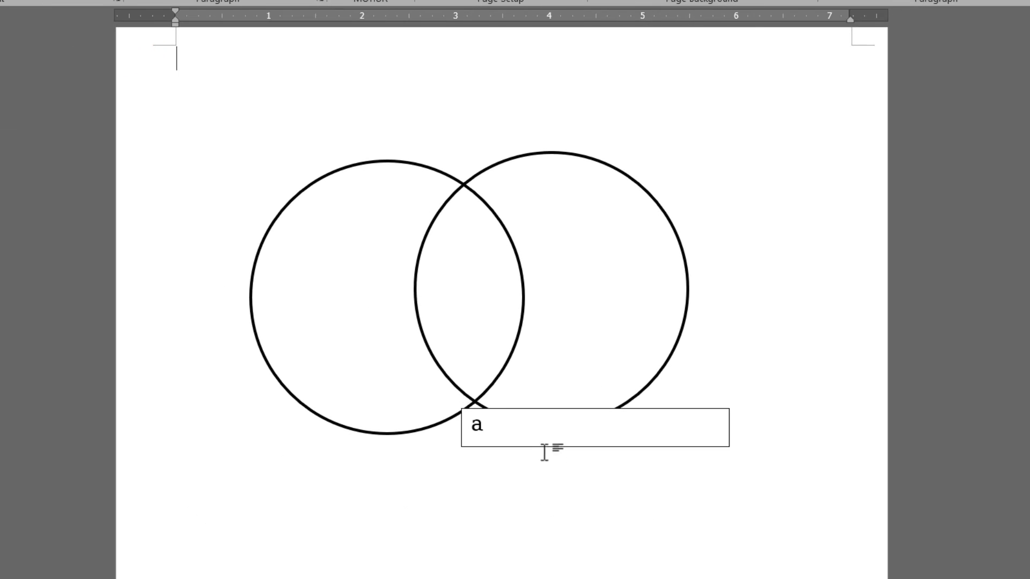
Step: Set the "a" text box's shape fill to No Fill, and deselect it
left_click(492, 417)
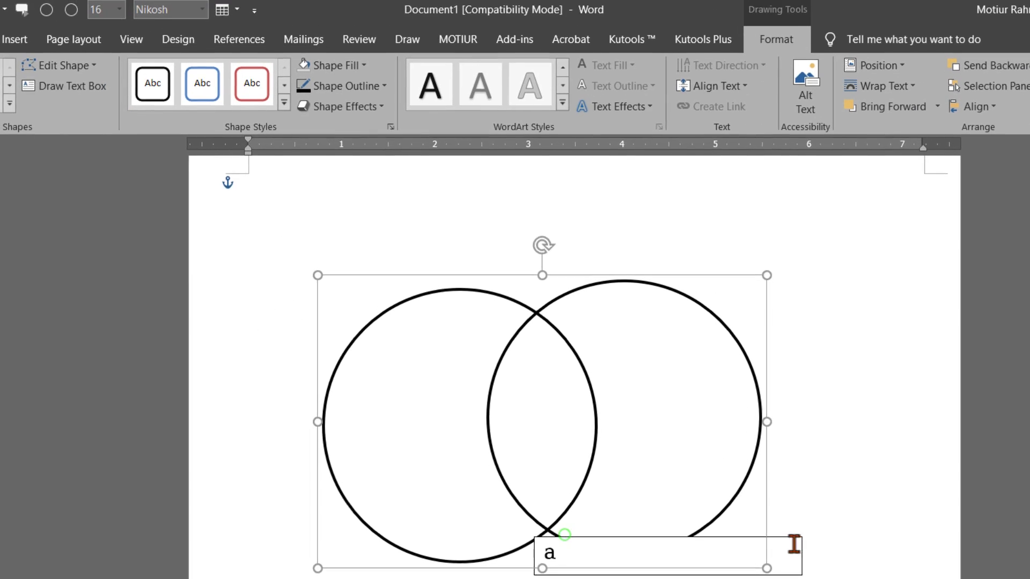
left_click(357, 65)
left_click(345, 225)
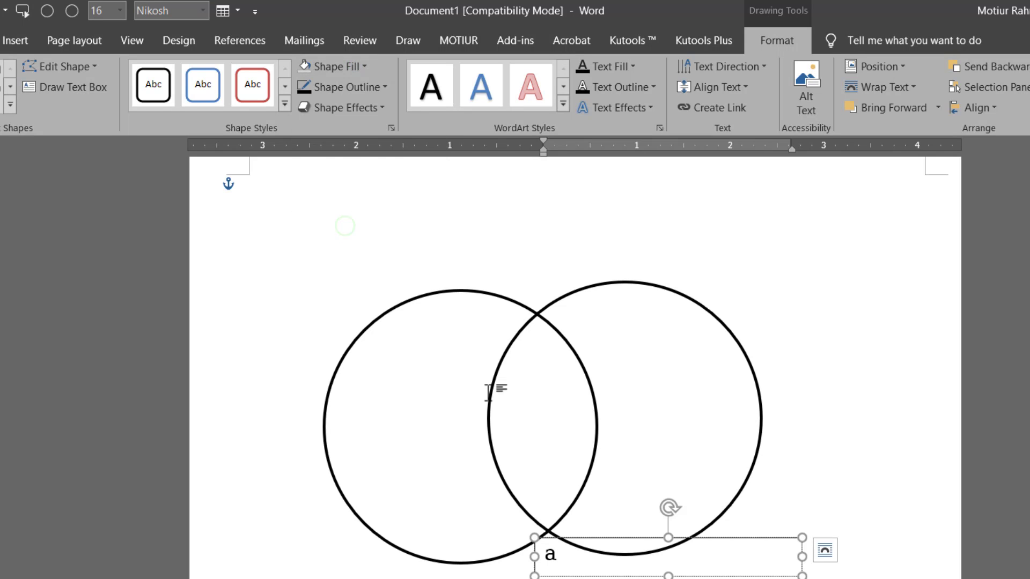
left_click(631, 527)
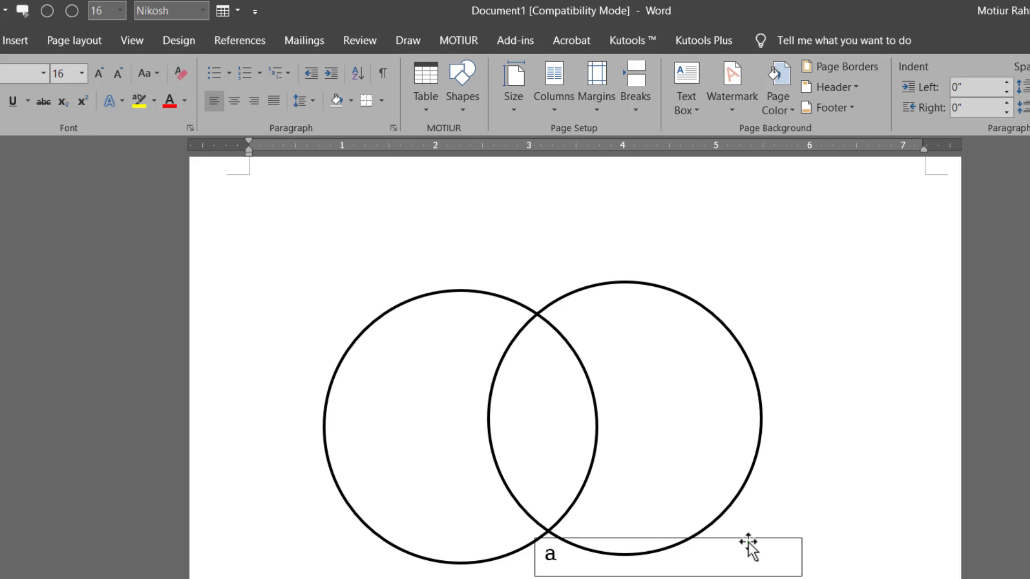
Step: Try to remove the border of the "a" text box by setting its shape outline to No Outline
left_click(749, 539)
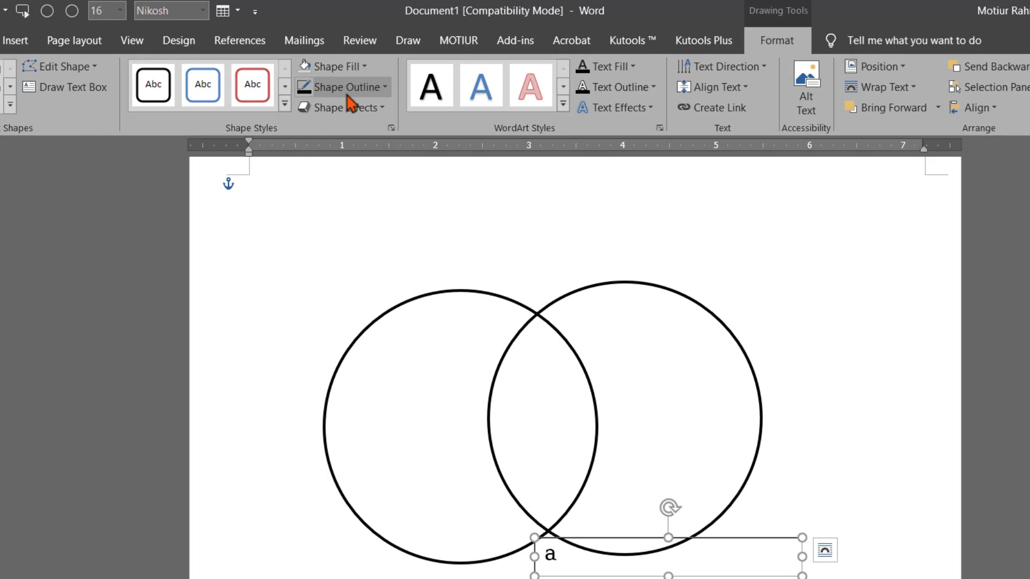
left_click(349, 91)
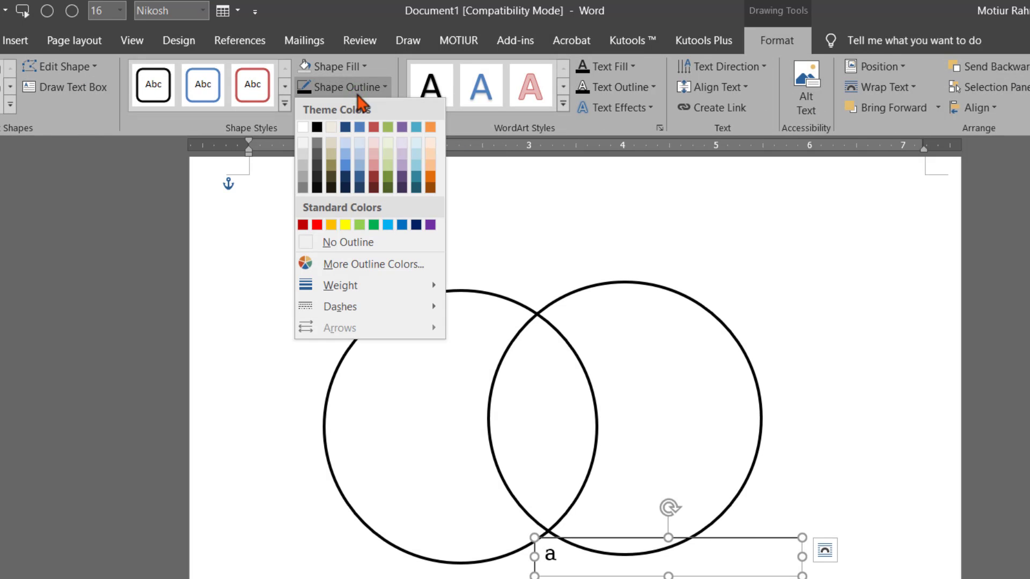
left_click(341, 242)
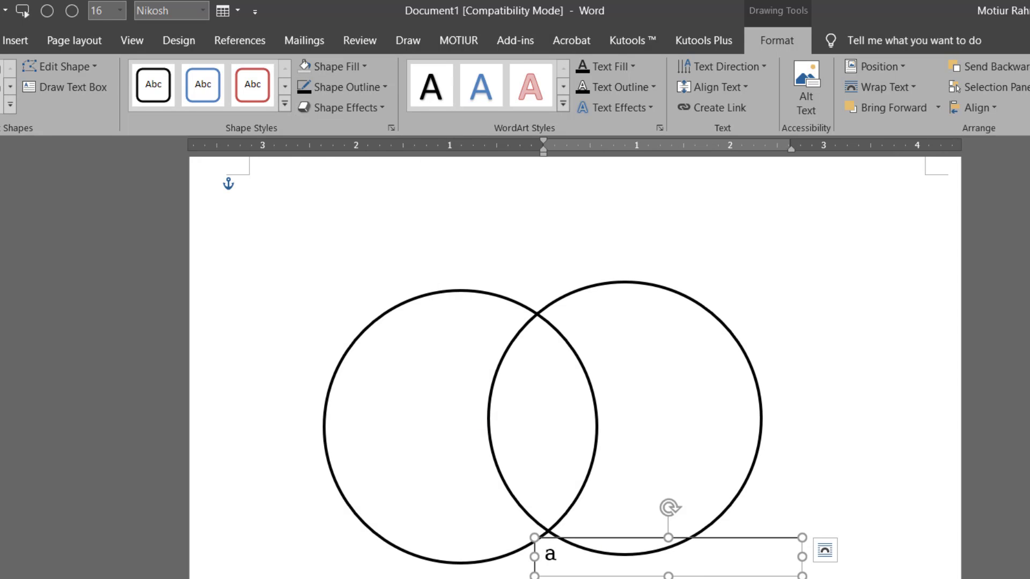
left_click(719, 542)
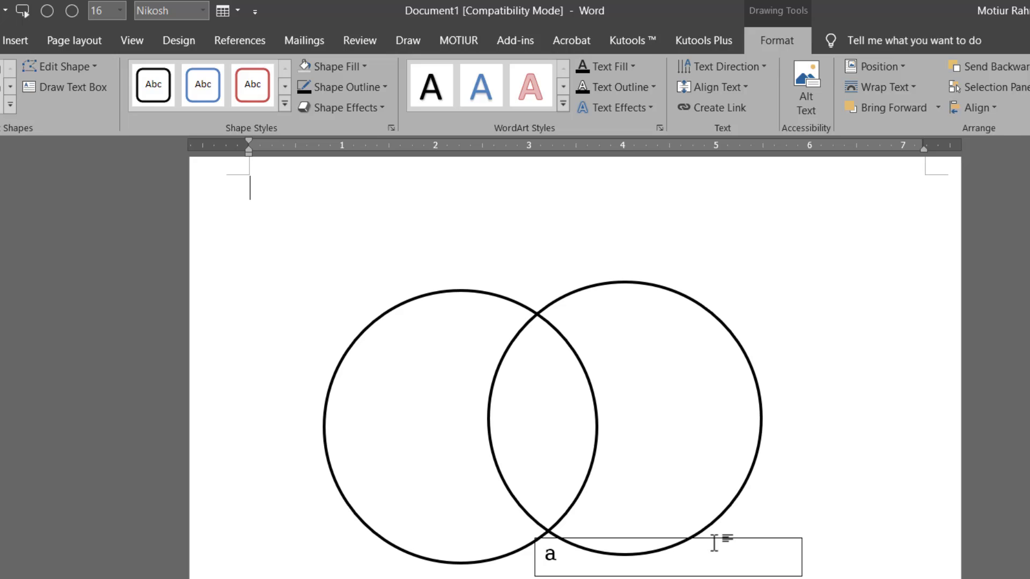
Step: Apply the preset shape style Transparent - Black, Dark 1 to the "a" text box, and deselect it
double_click(759, 542)
left_click(288, 117)
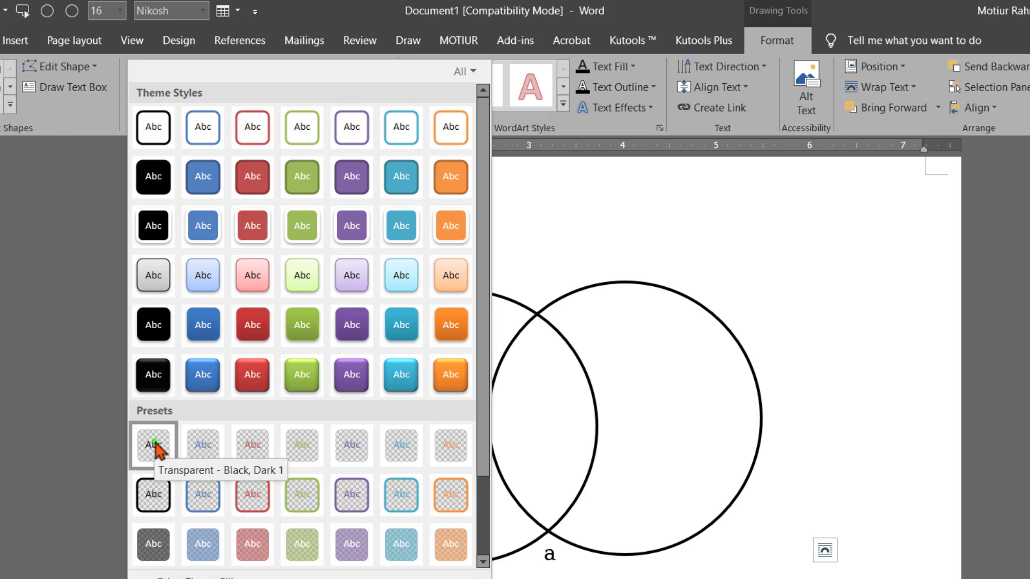
left_click(154, 446)
key("Escape")
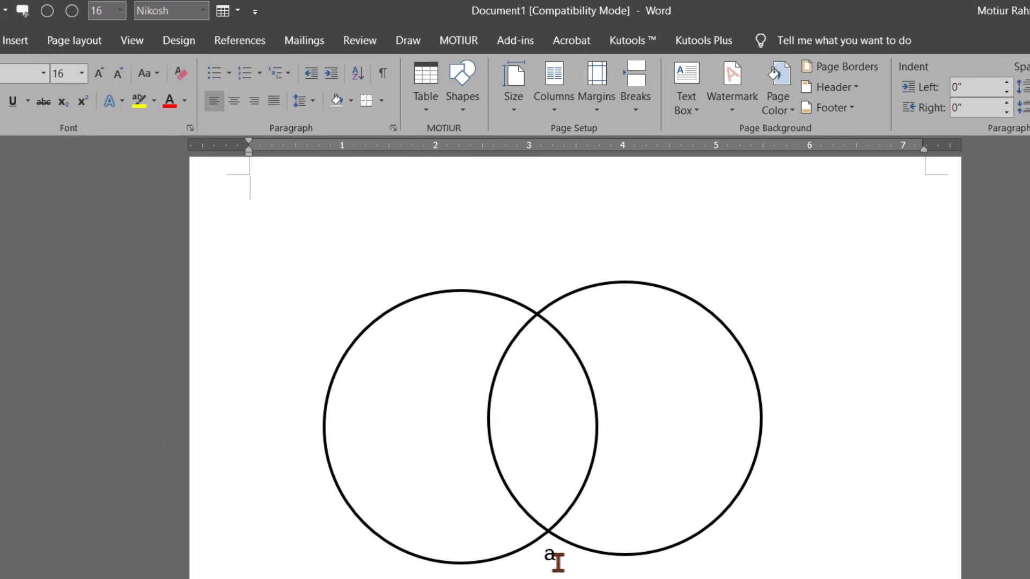
Step: Duplicate the "a" text box above the upper intersection of the circles and change the copy's text to "b"
left_click(555, 559)
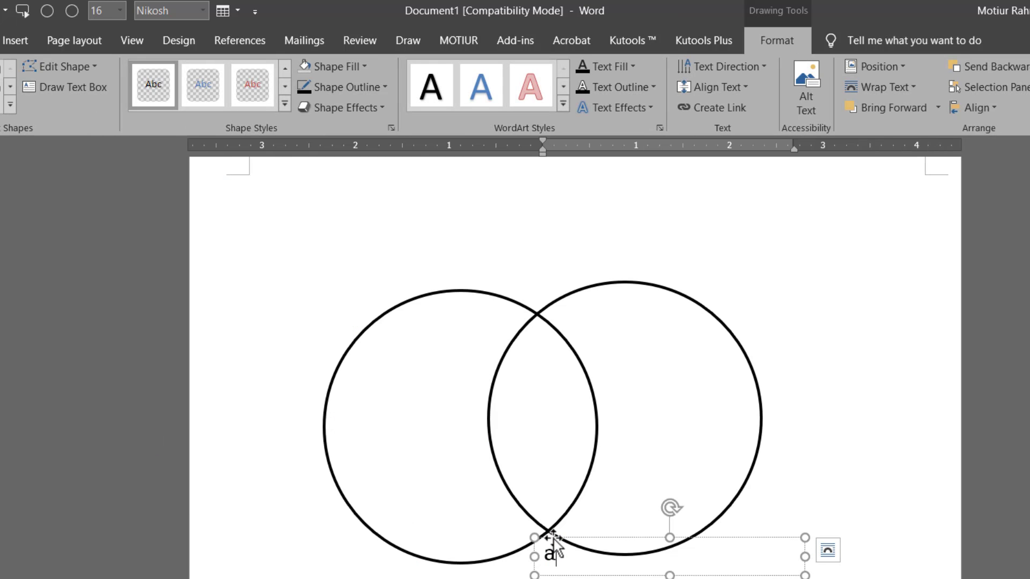
left_click_drag(556, 542, 540, 283)
left_click(540, 286)
key("BackSpace")
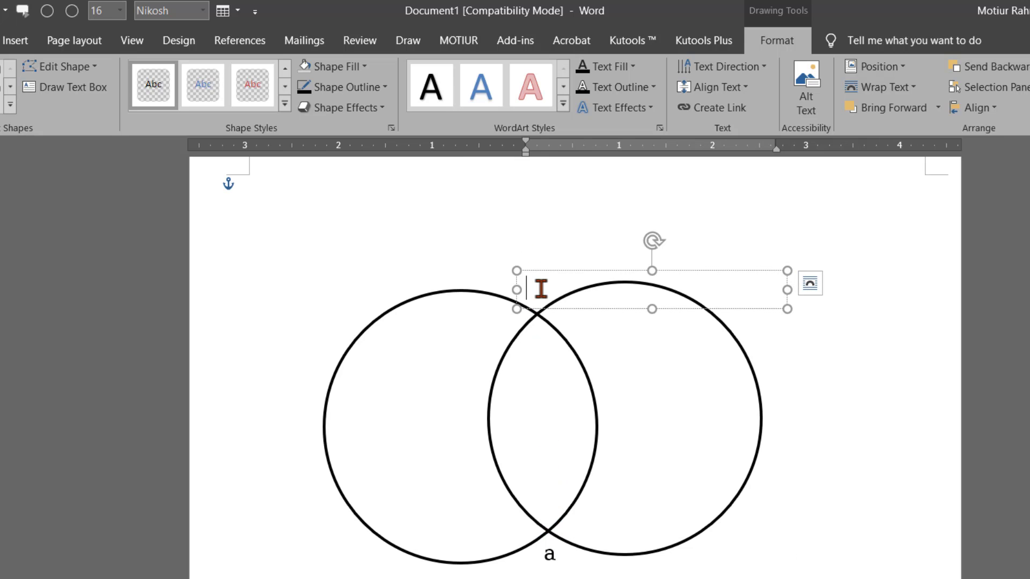
type("b")
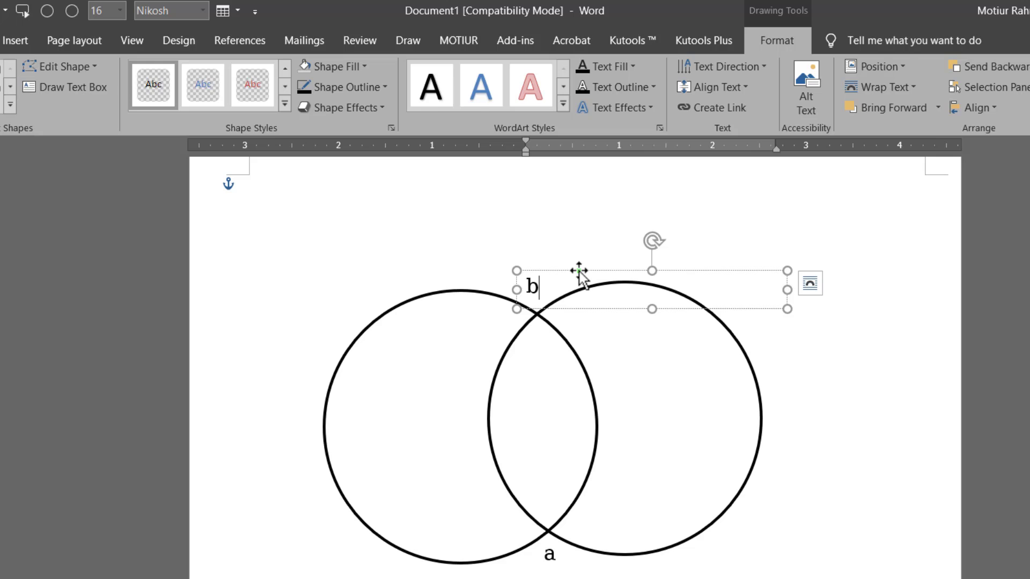
Step: Duplicate the "b" text box below the "a" label, change the copy's text to "circle", and position it just beneath "a"
left_click_drag(579, 271, 506, 478)
left_click(507, 480)
key("BackSpace")
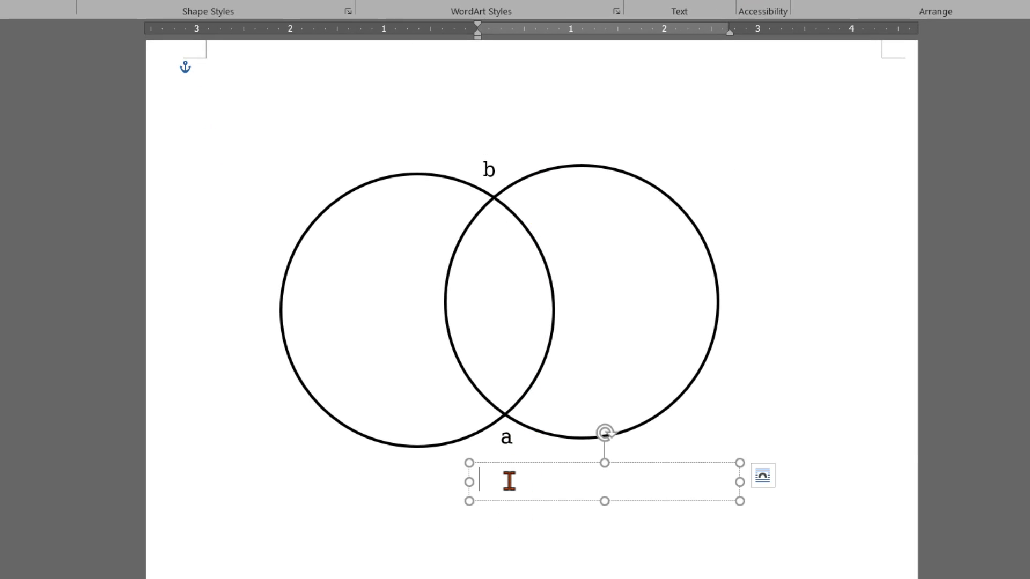
type("circle")
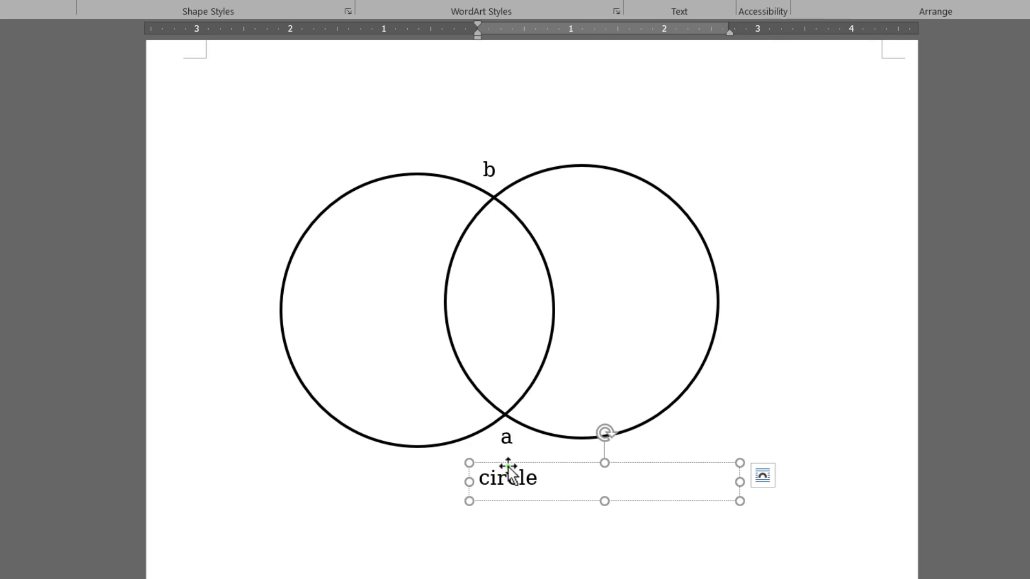
left_click_drag(508, 464, 511, 454)
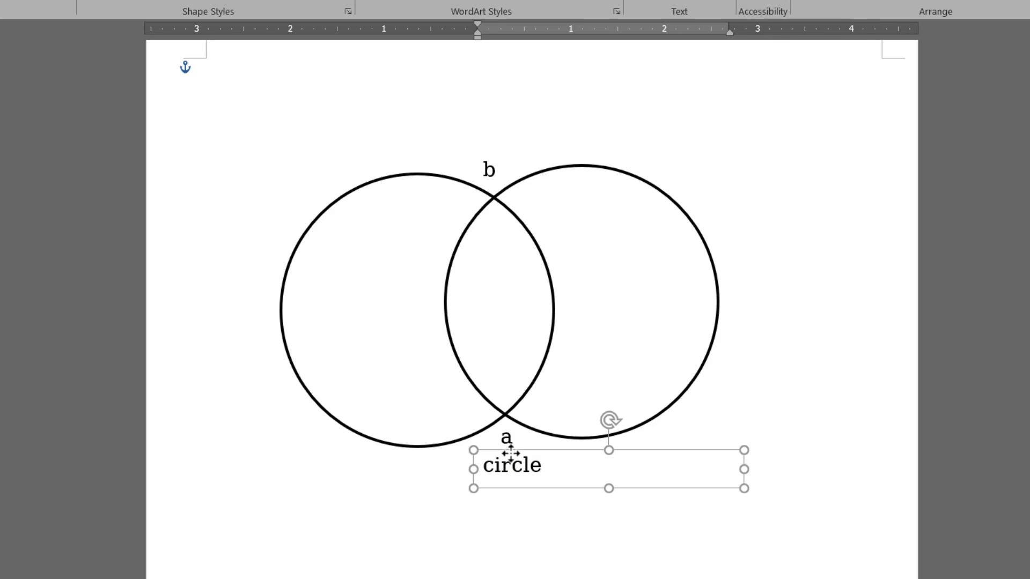
left_click(537, 555)
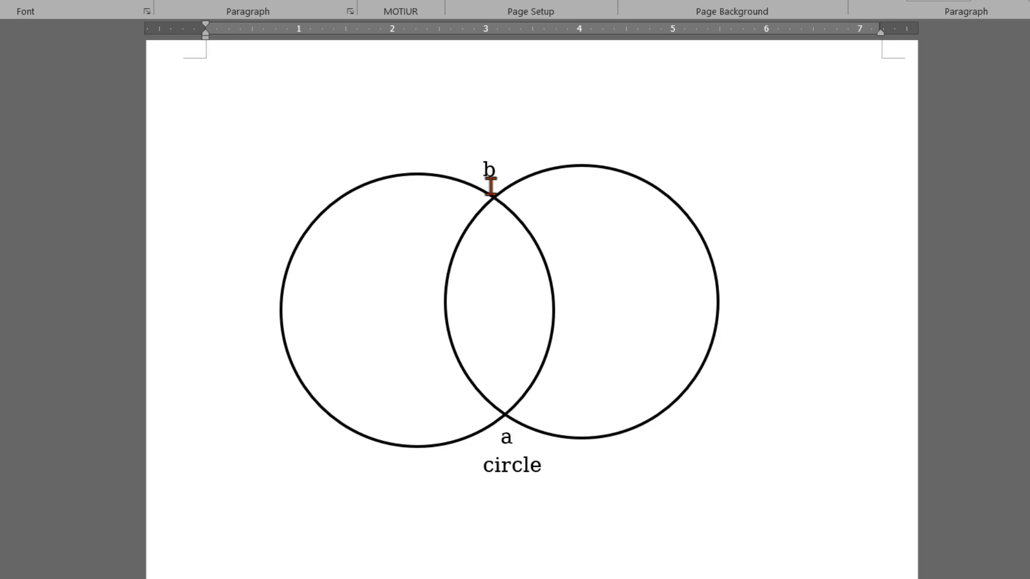
Step: Group the pair of circles with the "a" and "circle" text boxes, and nudge the group slightly to the right
left_click(492, 199)
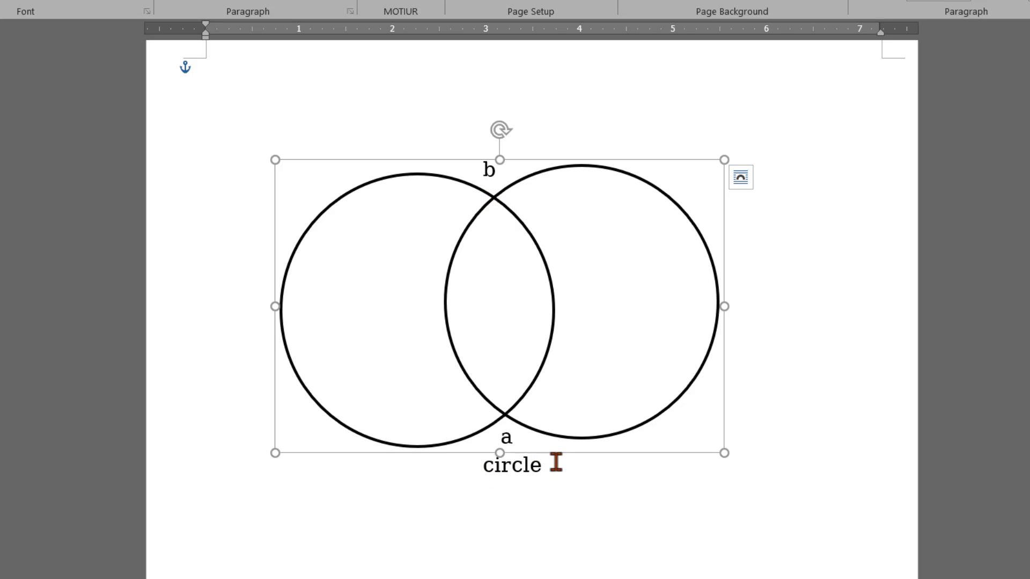
left_click(508, 426)
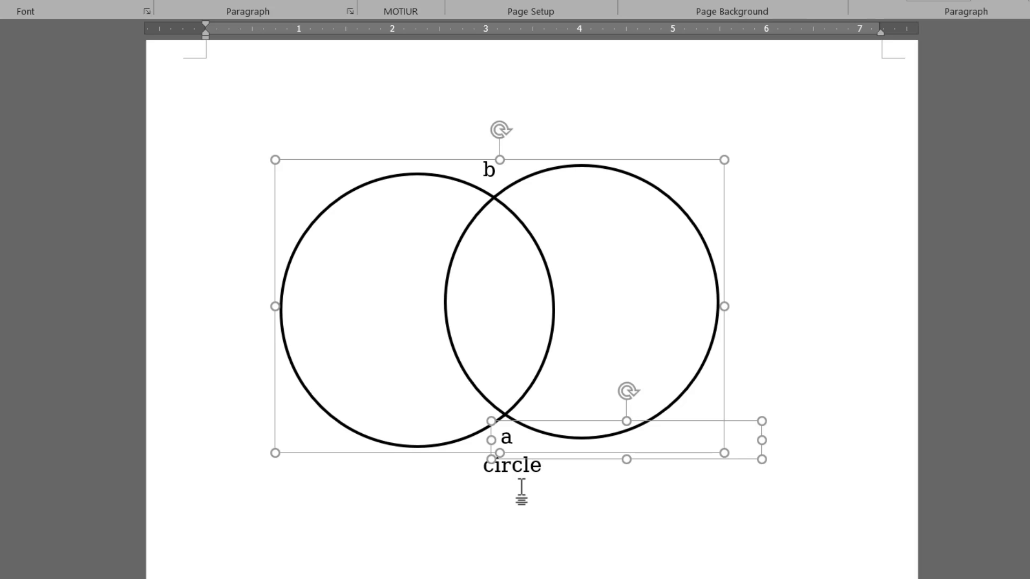
left_click(523, 487, "shift")
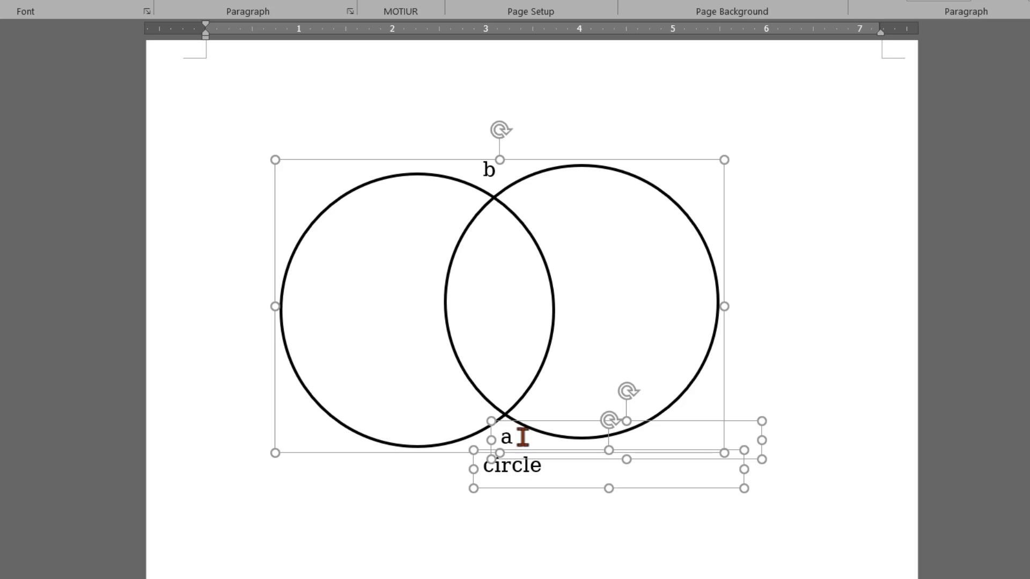
right_click(523, 426)
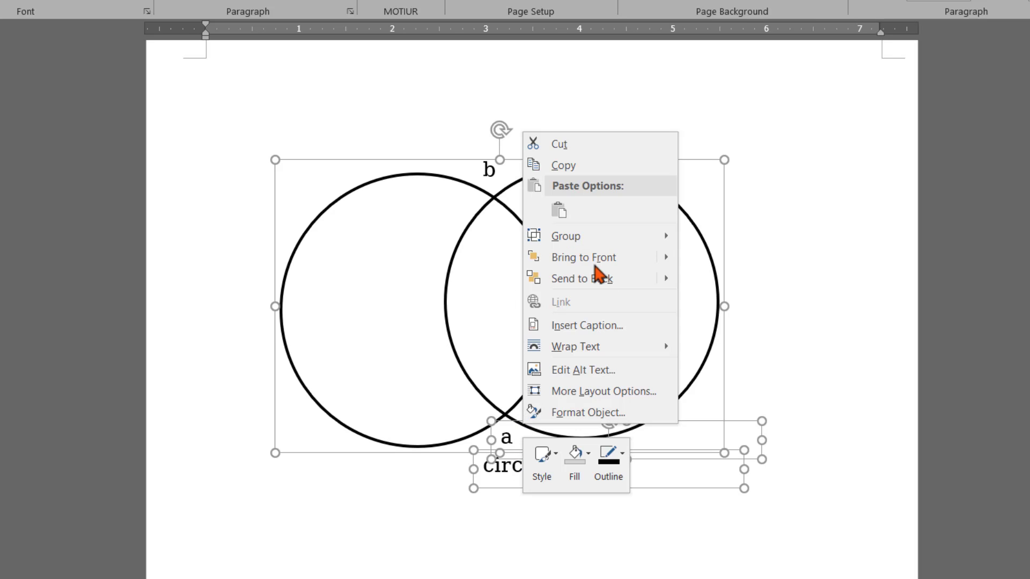
left_click(576, 237)
left_click(719, 237)
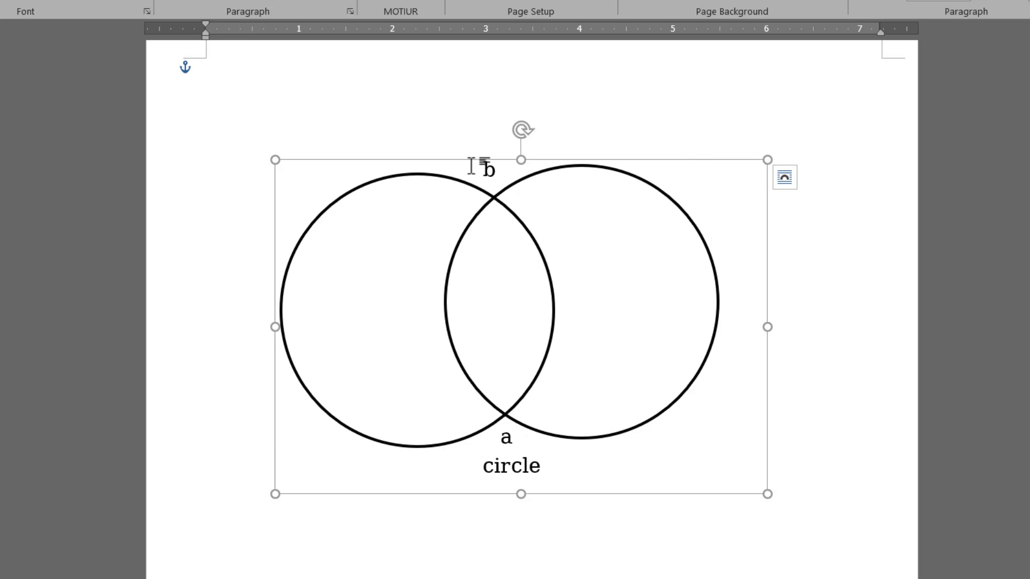
mouse_move(471, 163)
left_mouse_down()
mouse_move(426, 217)
mouse_move(545, 191)
mouse_move(474, 175)
mouse_move(471, 203)
mouse_move(464, 179)
mouse_move(473, 165)
mouse_move(480, 206)
mouse_move(477, 165)
left_mouse_up()
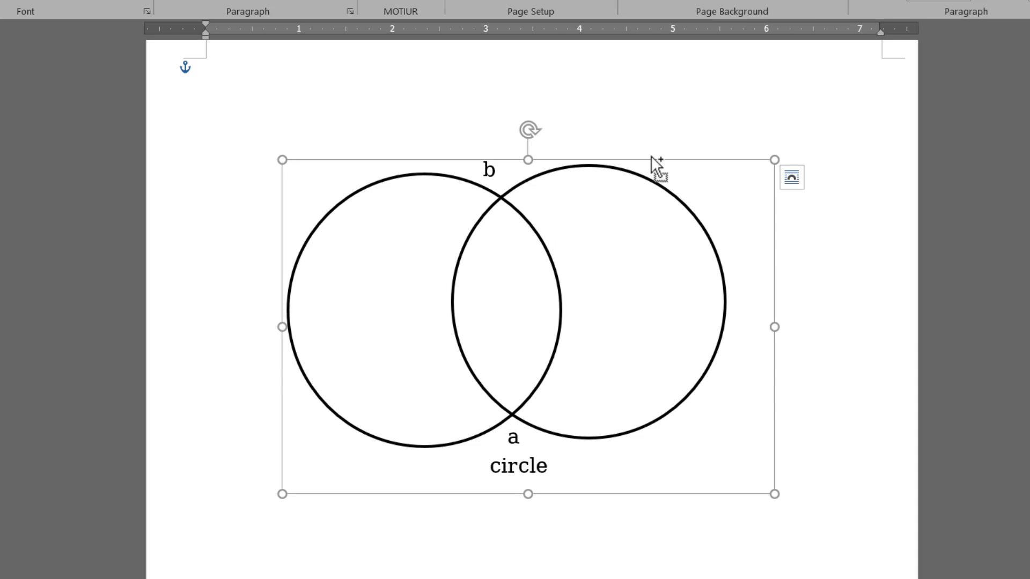
Step: Select the "b" text box together with the grouped circles and labels, and group them into one object
left_click(660, 172)
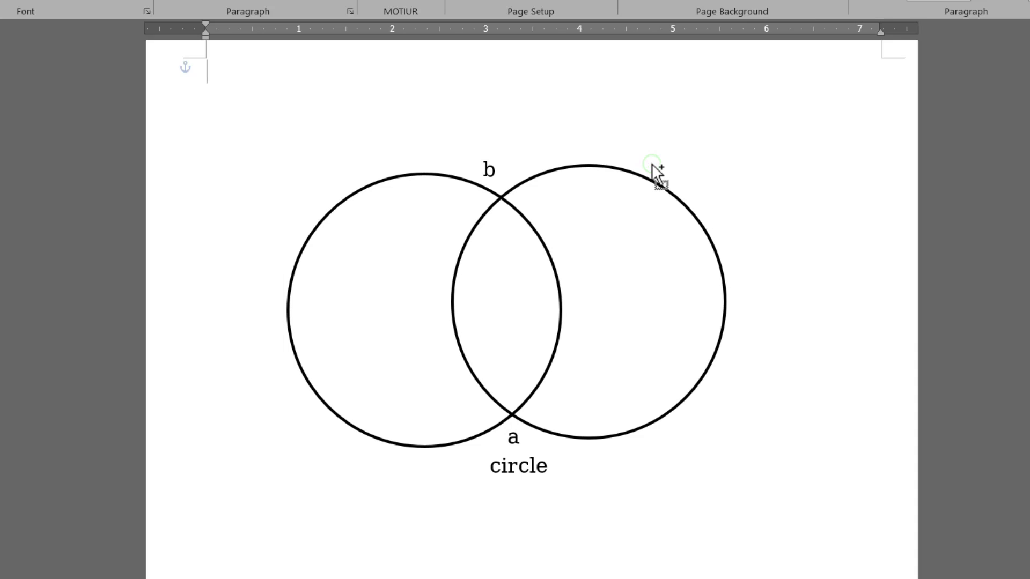
left_click(596, 171)
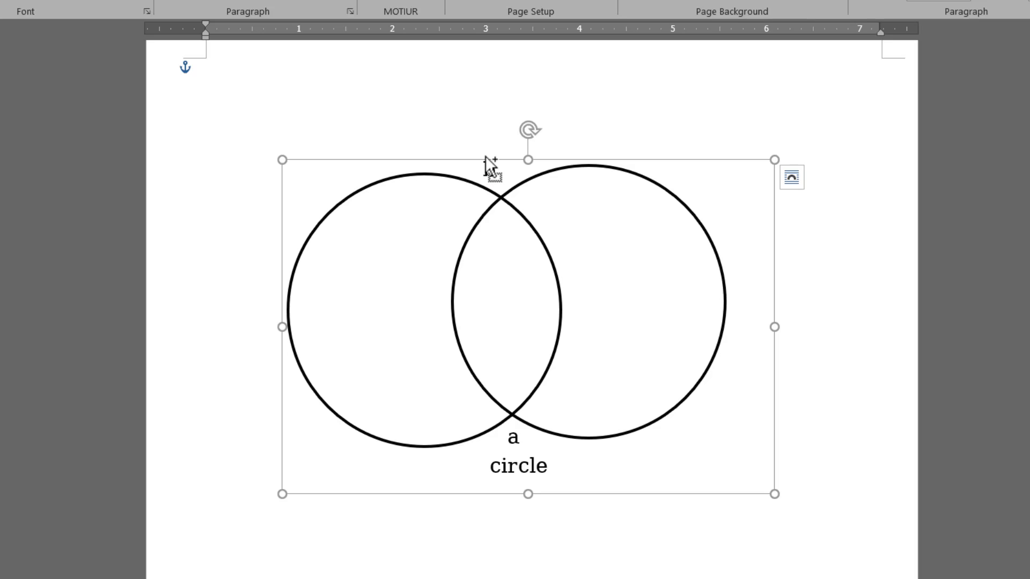
left_click(485, 158)
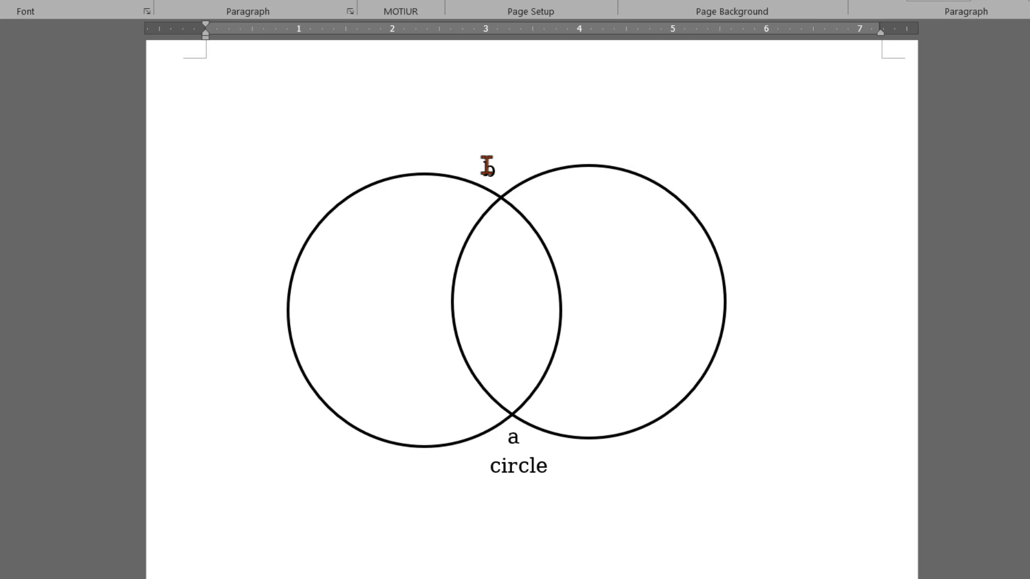
left_click(504, 144)
left_click(503, 188)
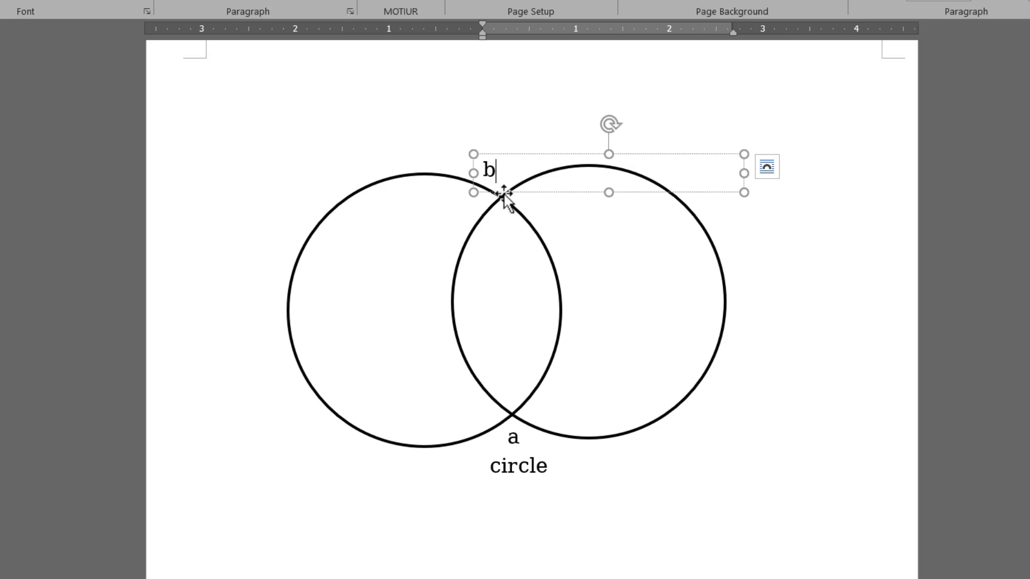
left_click(509, 156)
left_click(496, 153, "ctrl")
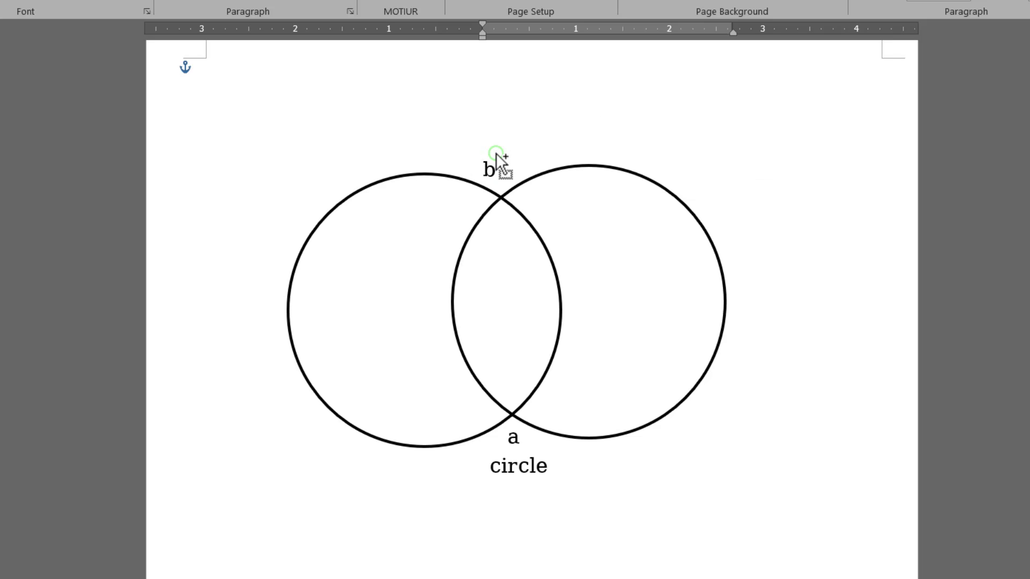
left_click(496, 154, "ctrl")
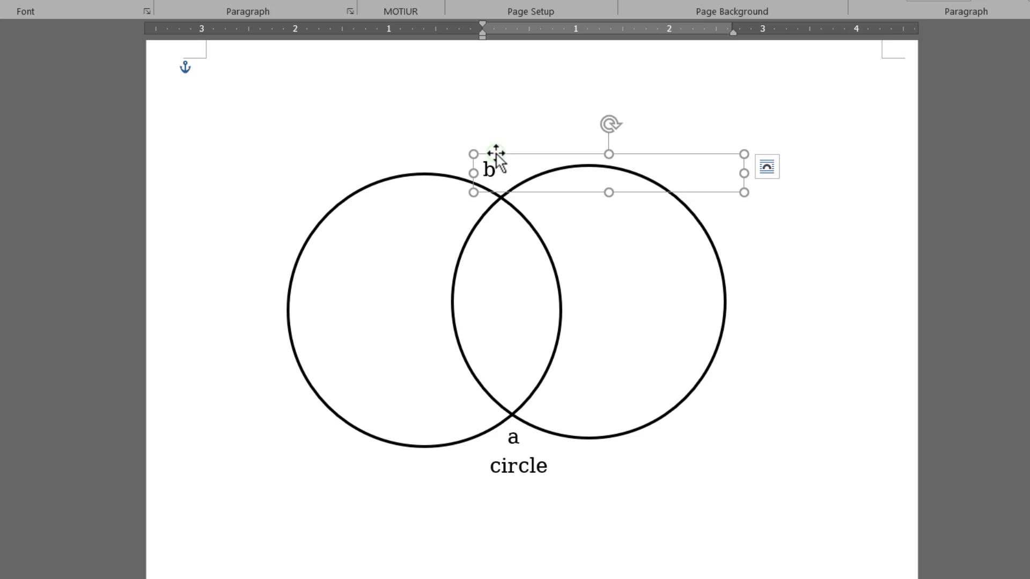
left_click_drag(495, 154, 303, 256)
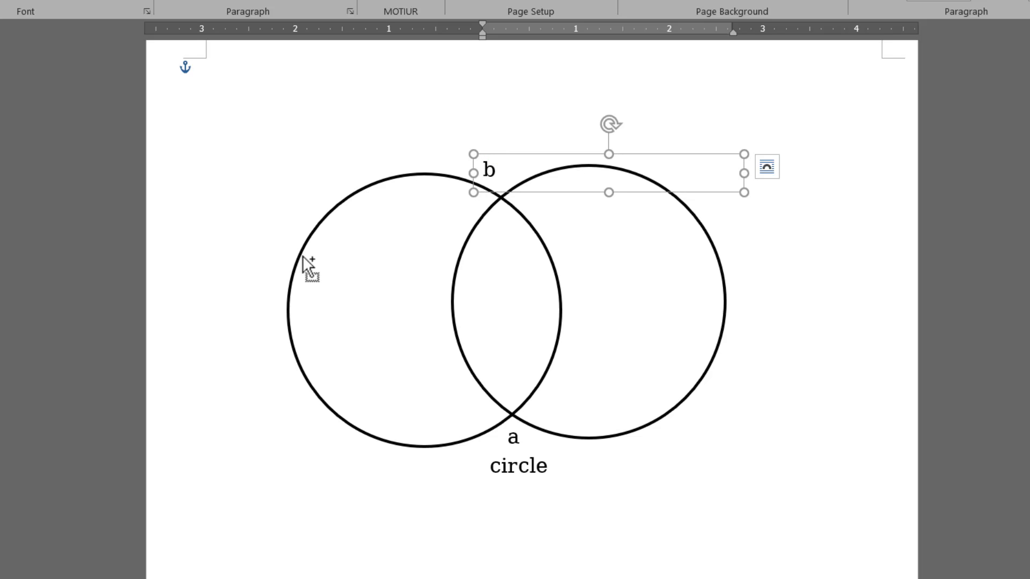
left_click(292, 283, "ctrl")
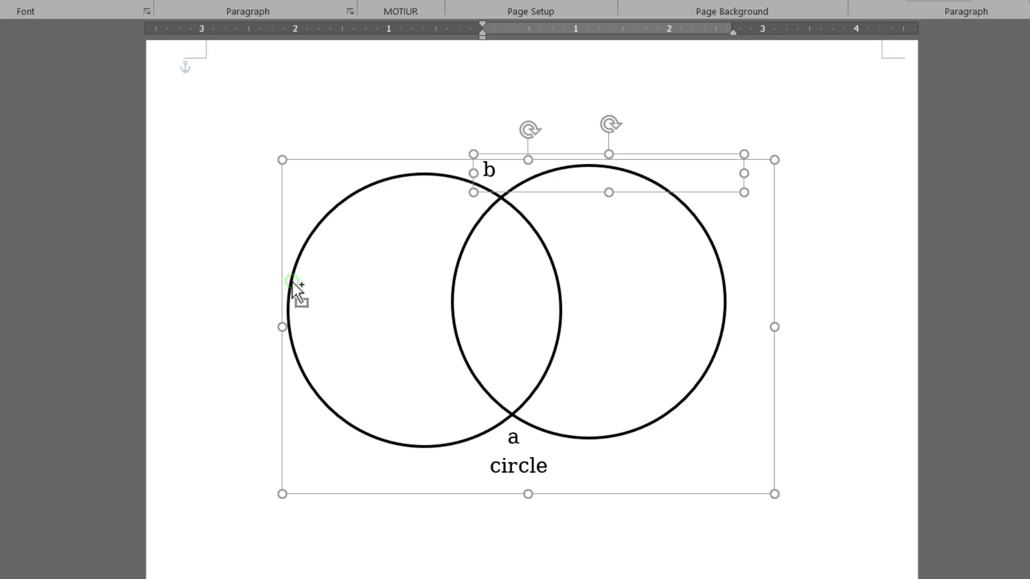
right_click(420, 160)
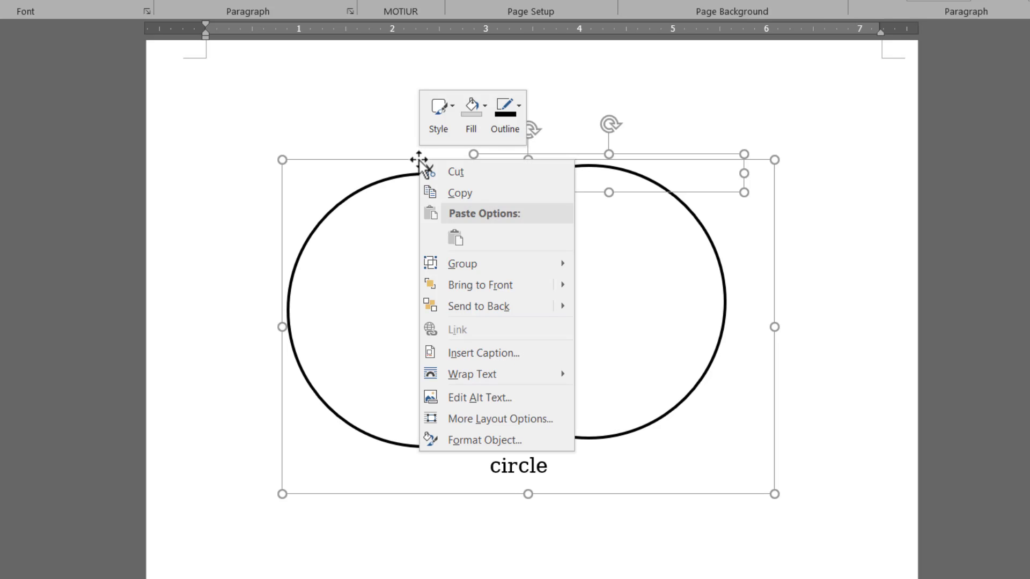
mouse_move(480, 265)
left_click(595, 268)
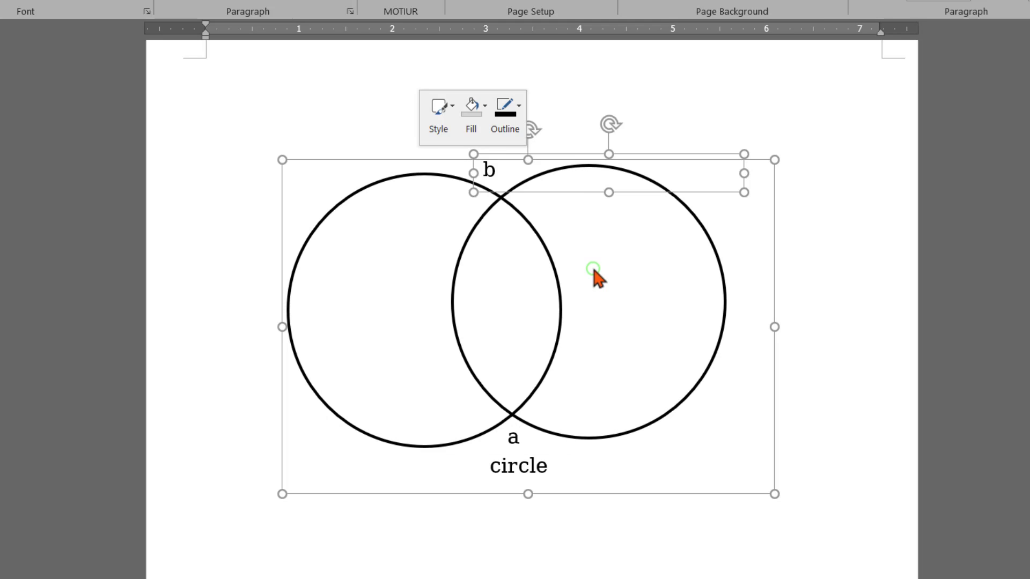